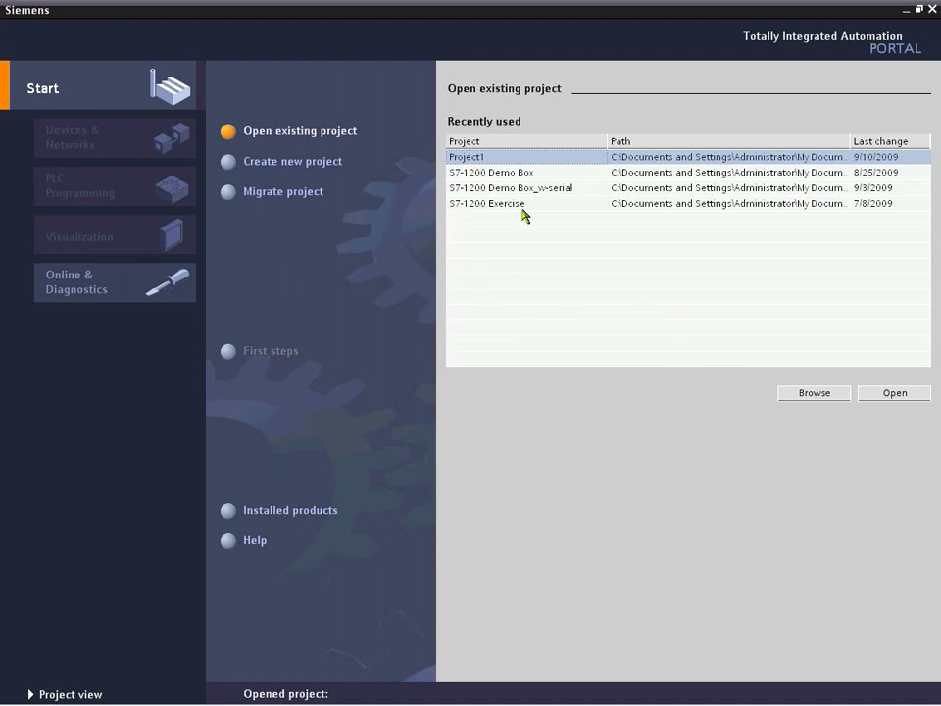
# Step: Open Project1 and choose the 6-inch KTP600 PN panel as new HMI device HMI_1
pyautogui.click(885, 394)
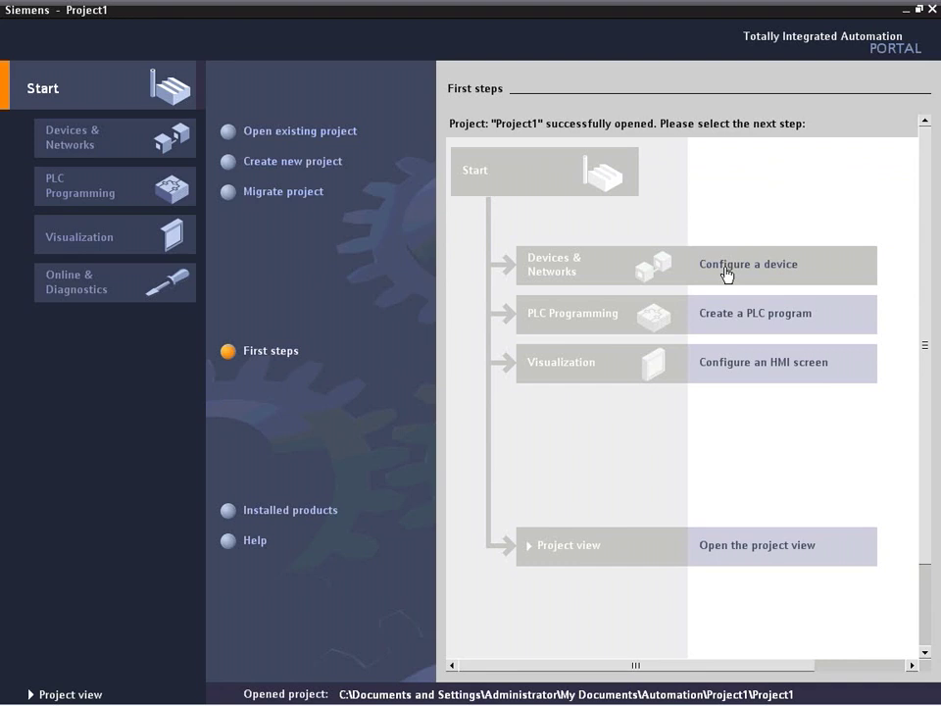
pyautogui.click(742, 270)
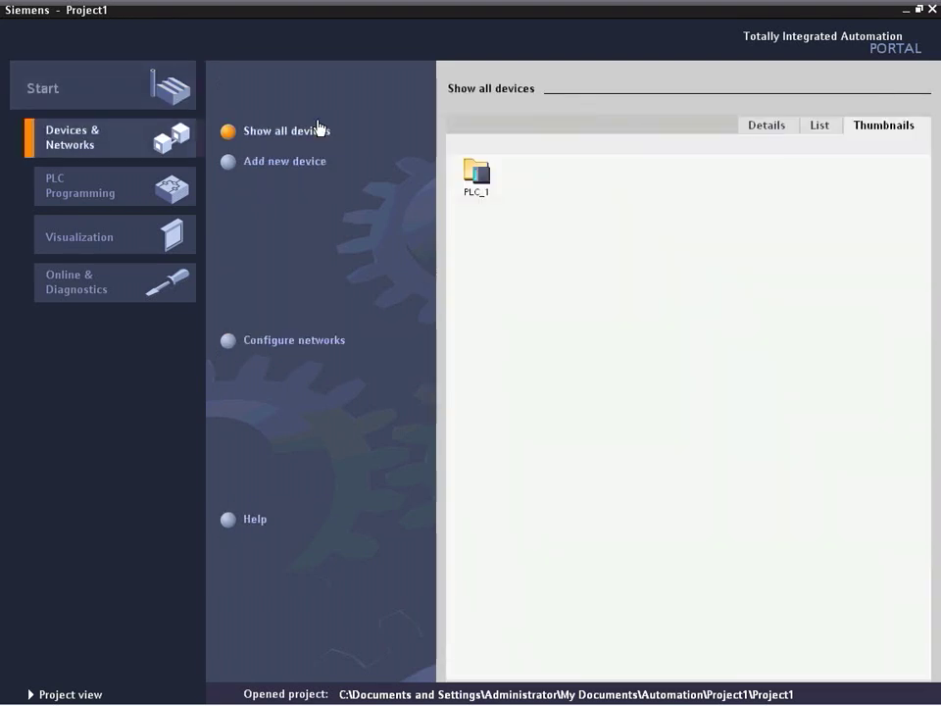
pyautogui.click(281, 162)
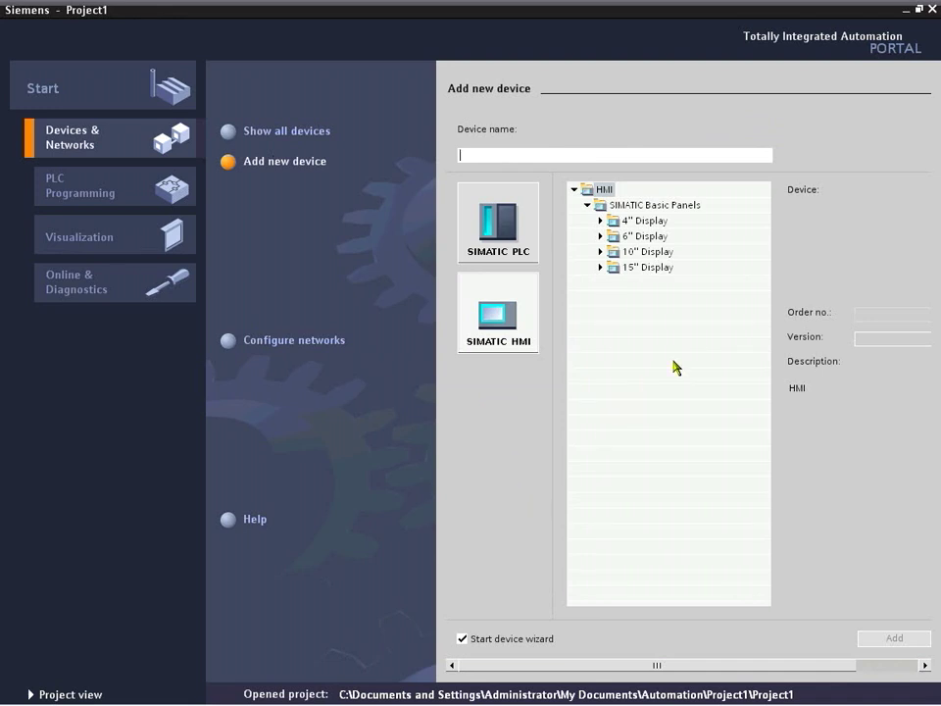
pyautogui.doubleClick(643, 238)
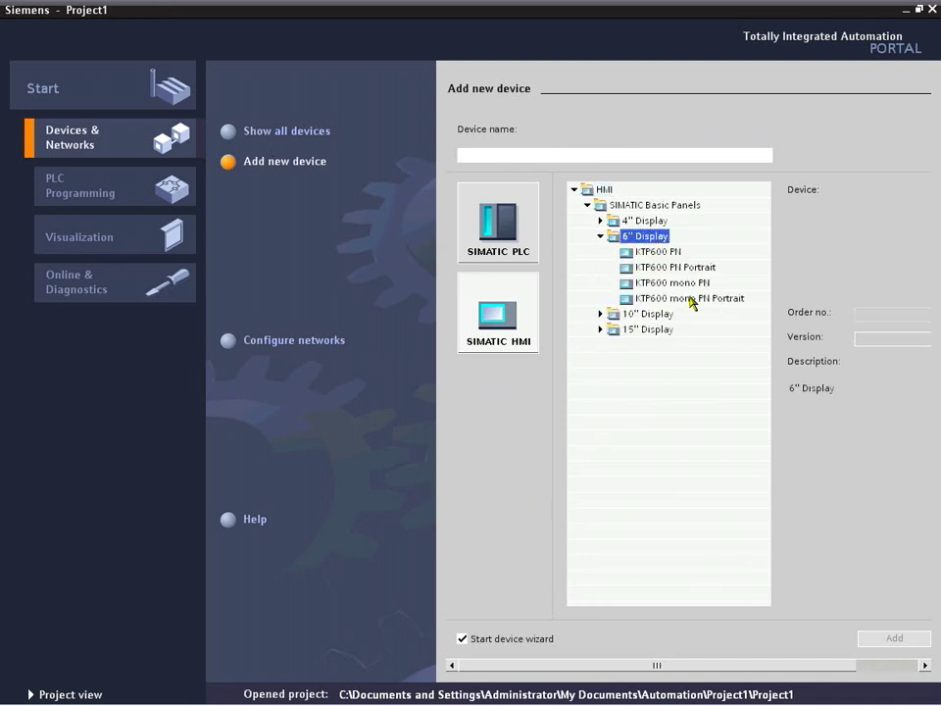
pyautogui.click(673, 253)
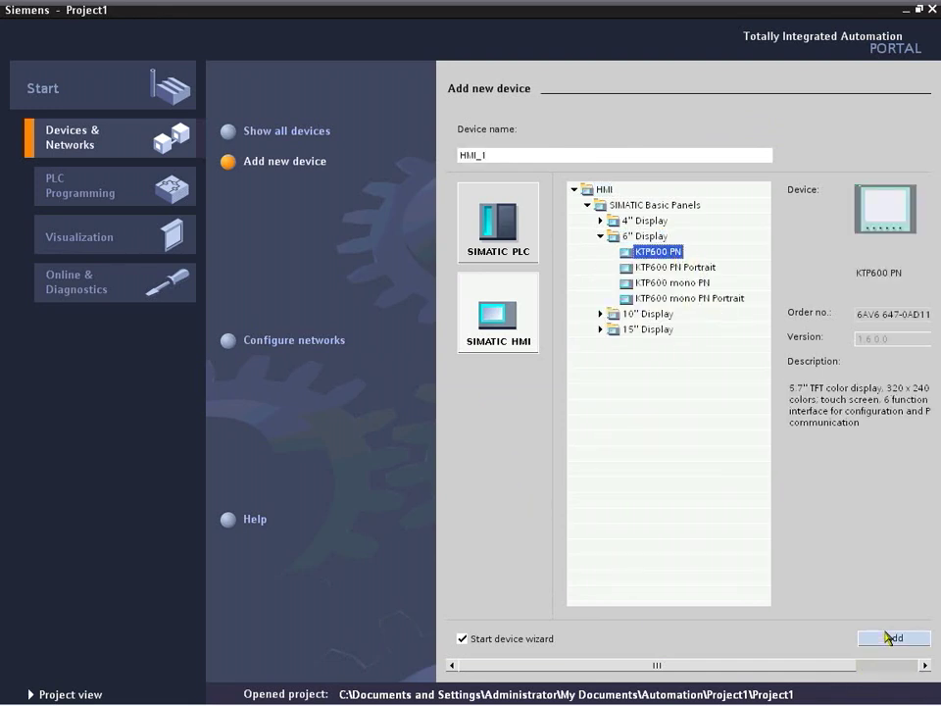
# Step: Add the KTP600 PN panel and move through the wizard's PLC connection, header and alarm pages
pyautogui.click(894, 638)
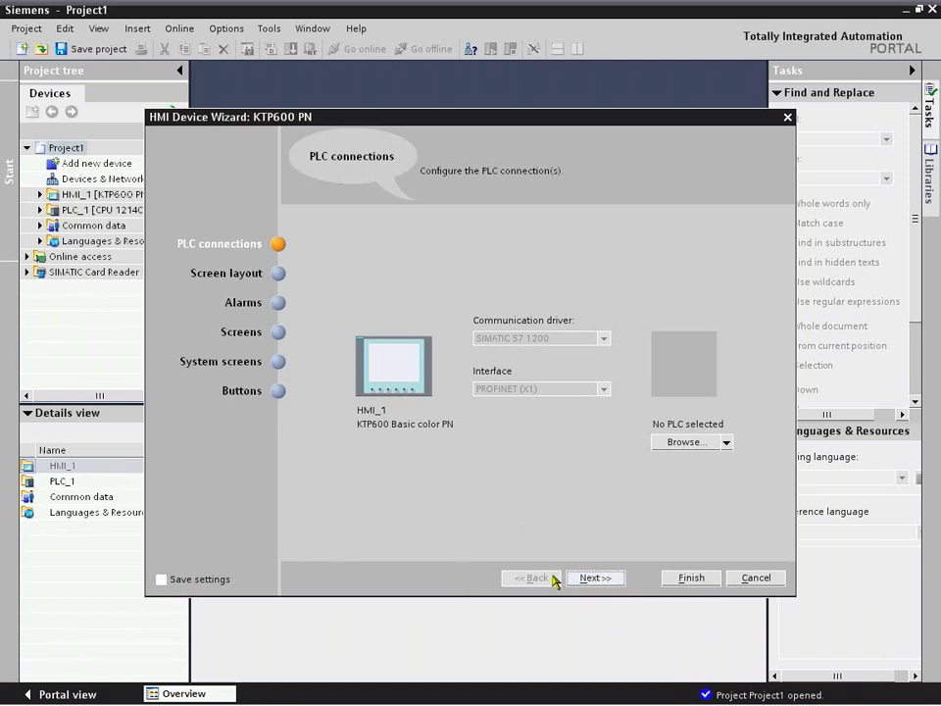
pyautogui.click(600, 579)
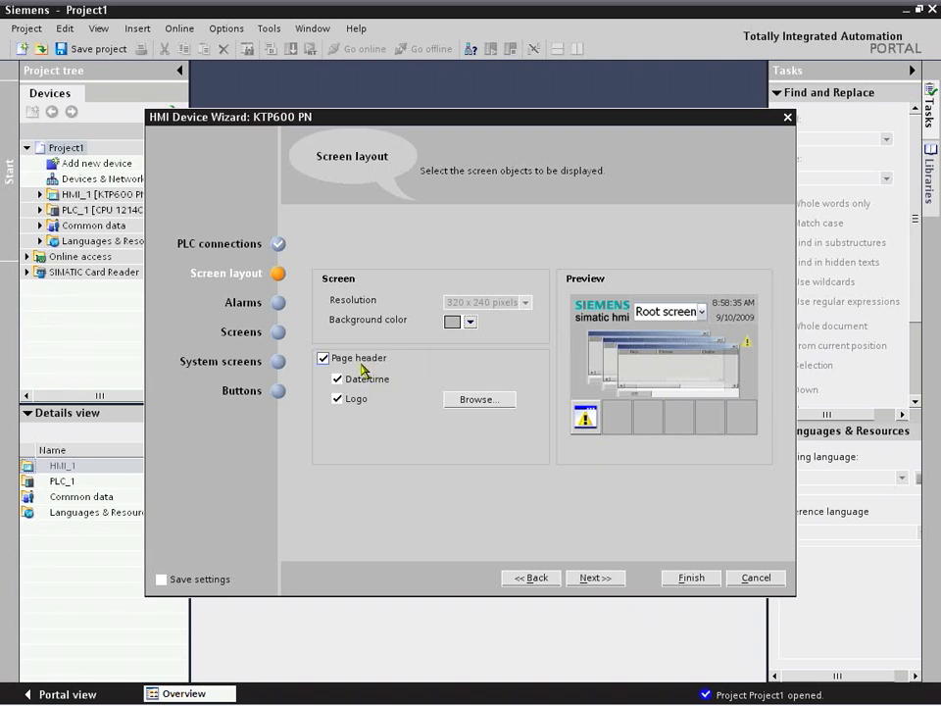
pyautogui.click(324, 359)
pyautogui.click(323, 359)
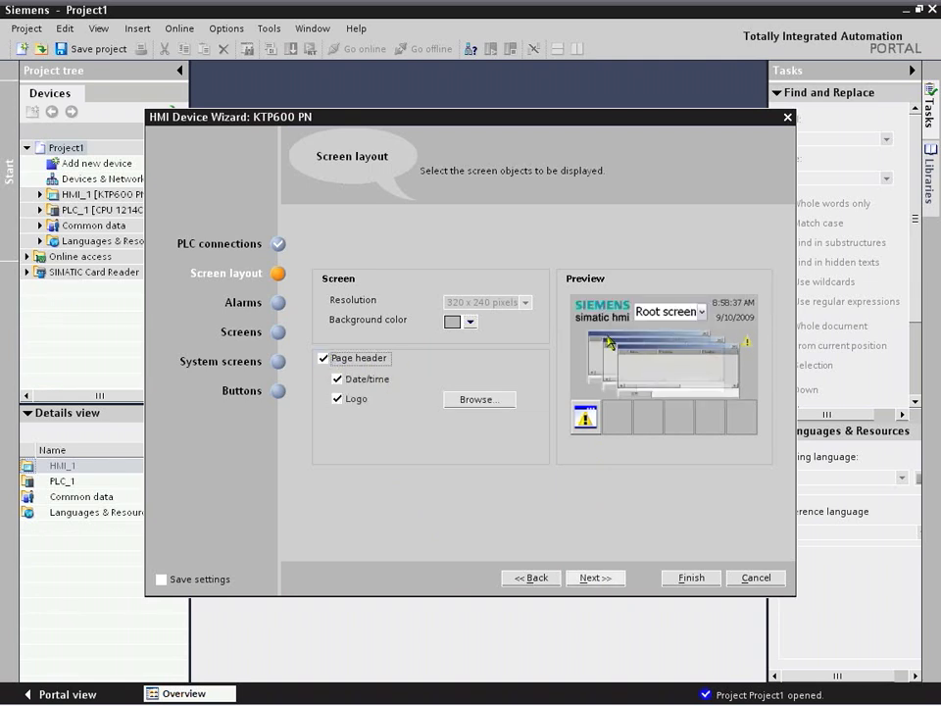
pyautogui.click(478, 401)
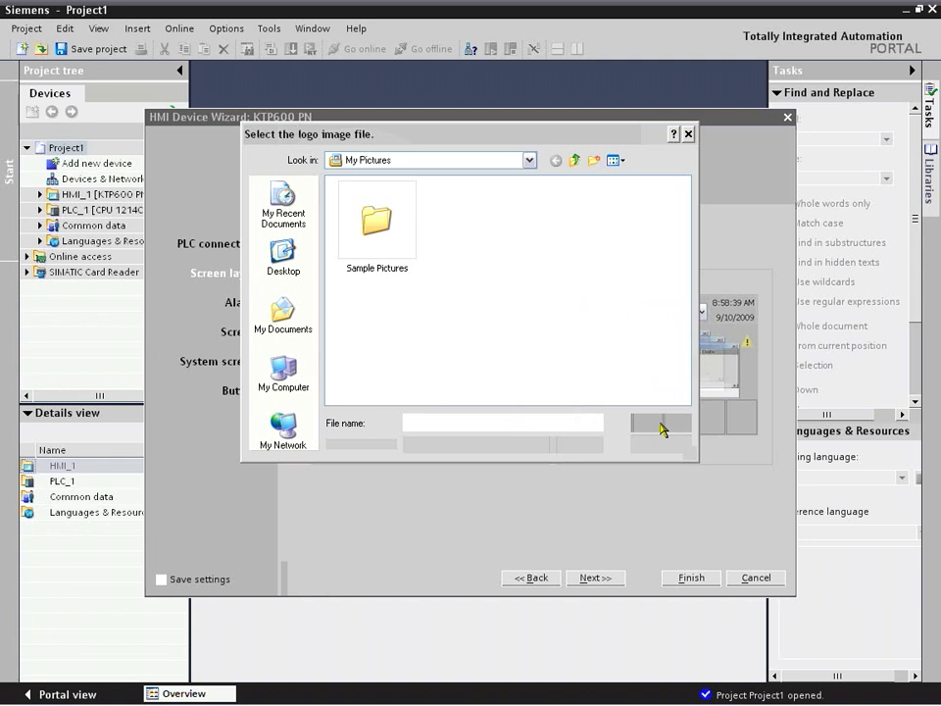
pyautogui.click(658, 447)
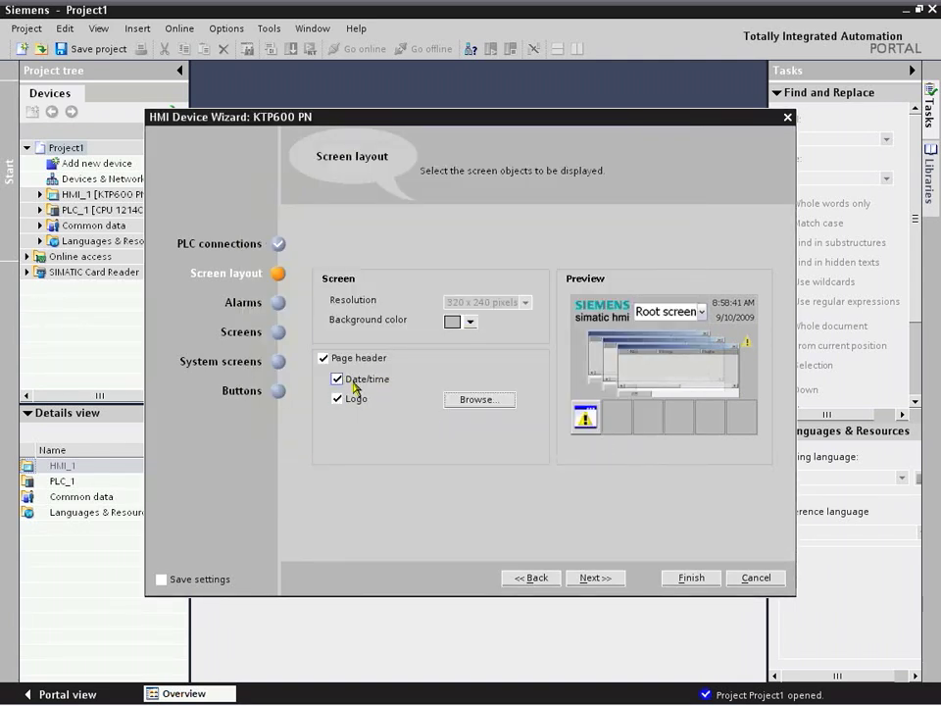
pyautogui.click(596, 581)
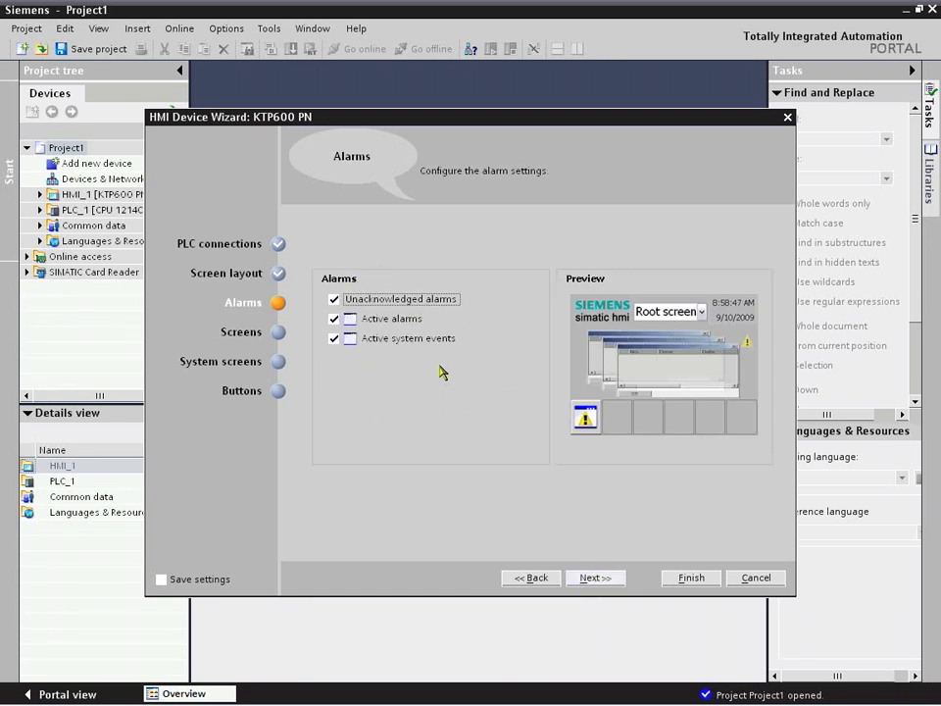
pyautogui.click(602, 584)
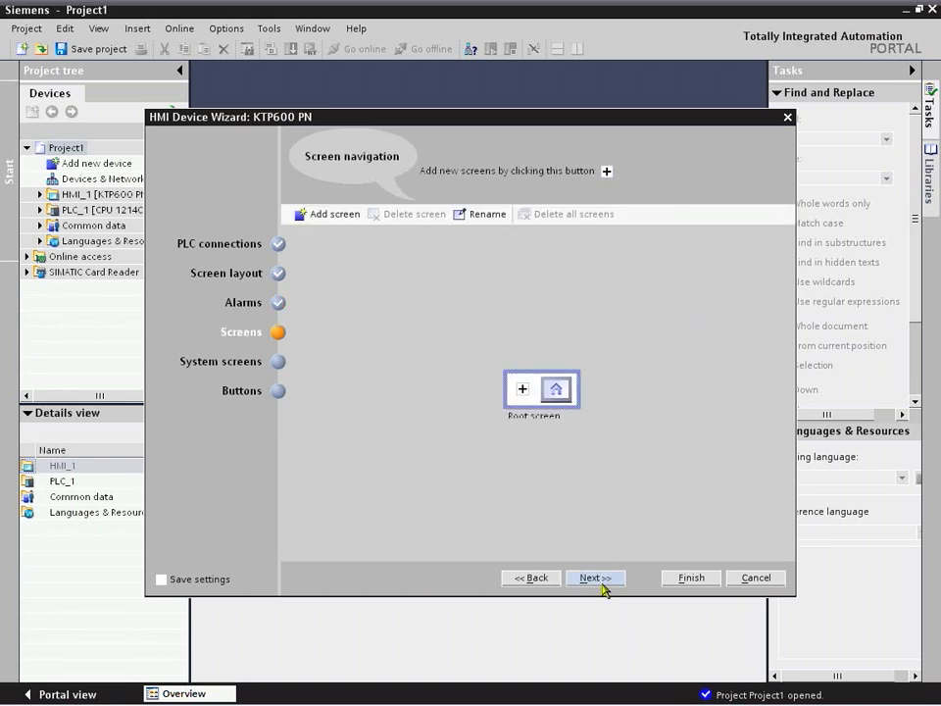
# Step: Add Screen0, Screen1 and Screen2 under the Root screen and finish the wizard
pyautogui.click(520, 393)
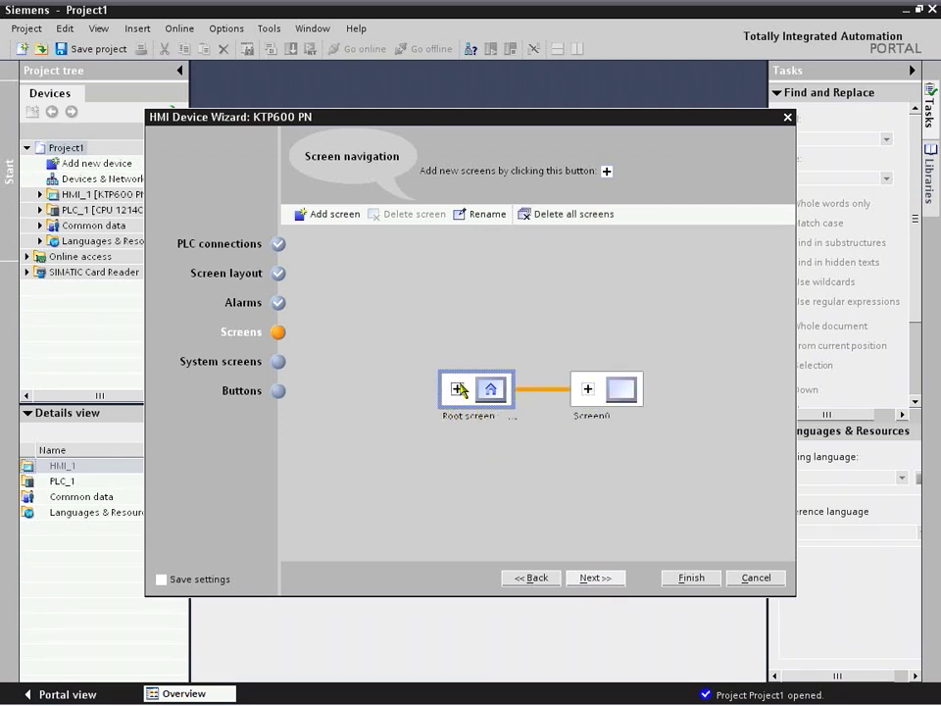
pyautogui.click(457, 389)
pyautogui.click(457, 389)
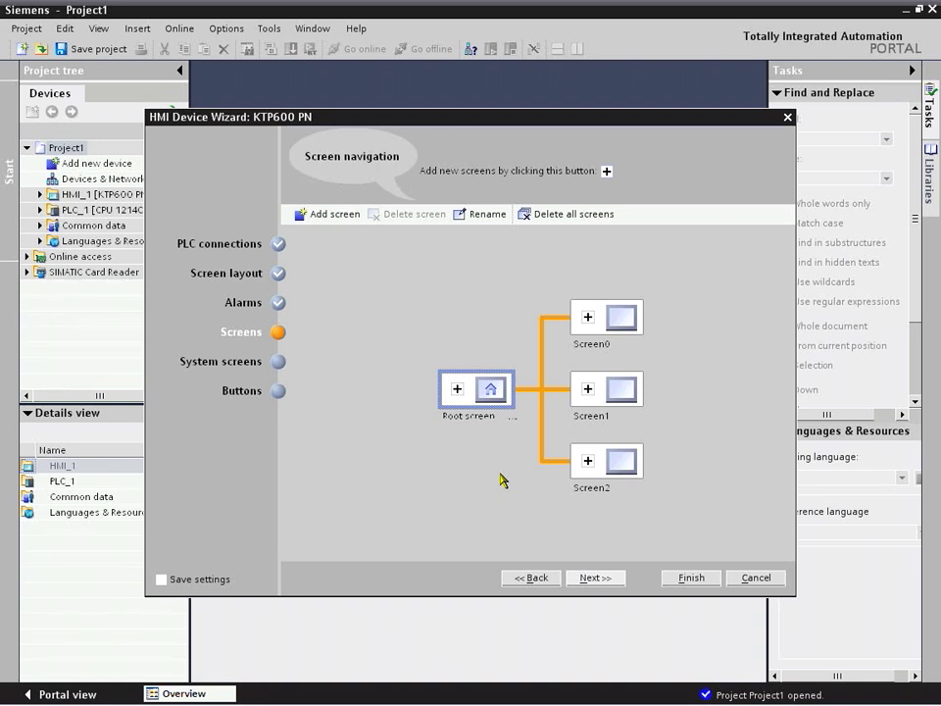
pyautogui.click(691, 578)
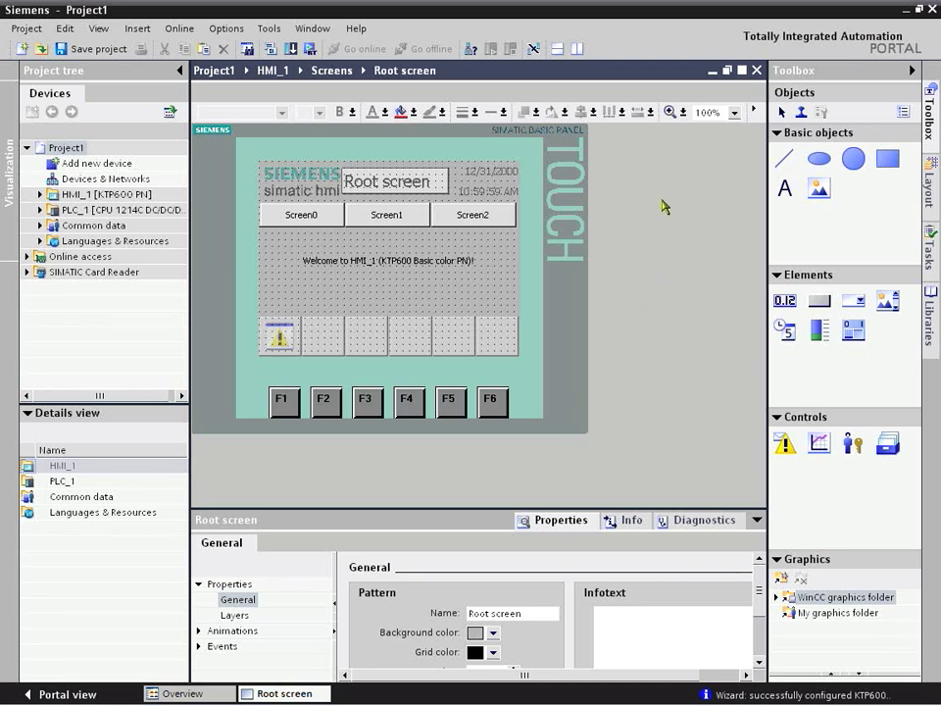
# Step: Zoom the Root screen to Fit to height and delete the 'Welcome to HMI_1' text
pyautogui.click(736, 113)
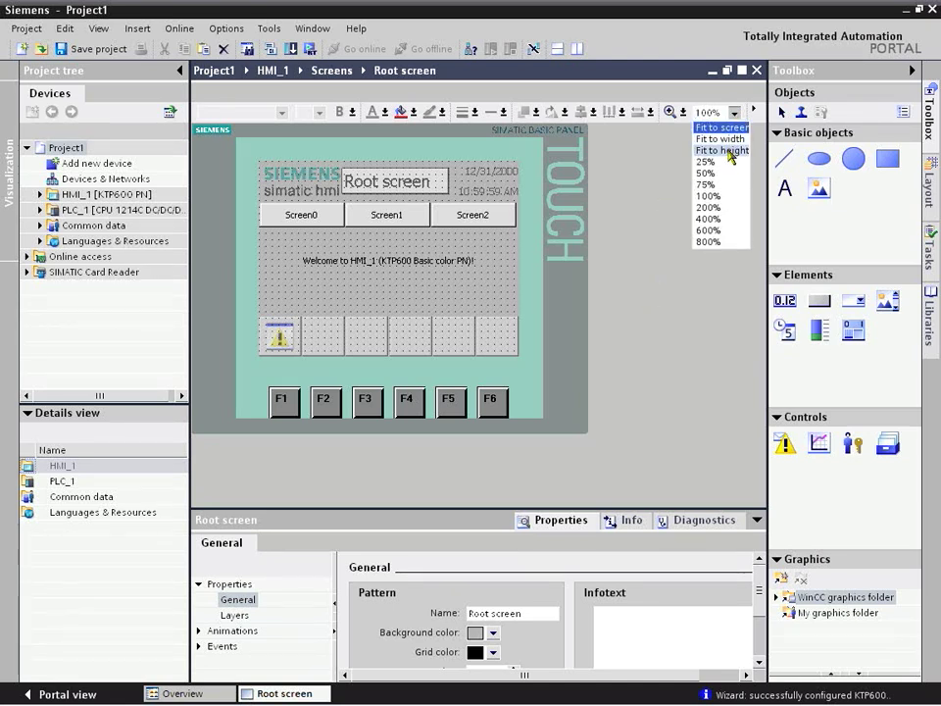
pyautogui.click(730, 147)
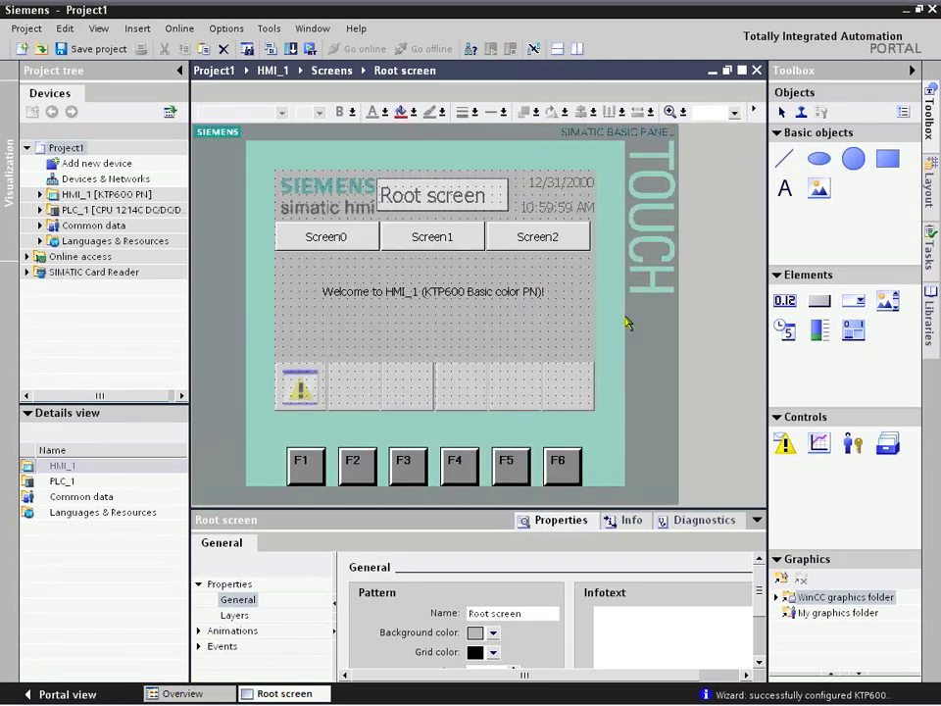
pyautogui.click(535, 291)
pyautogui.press('Delete')
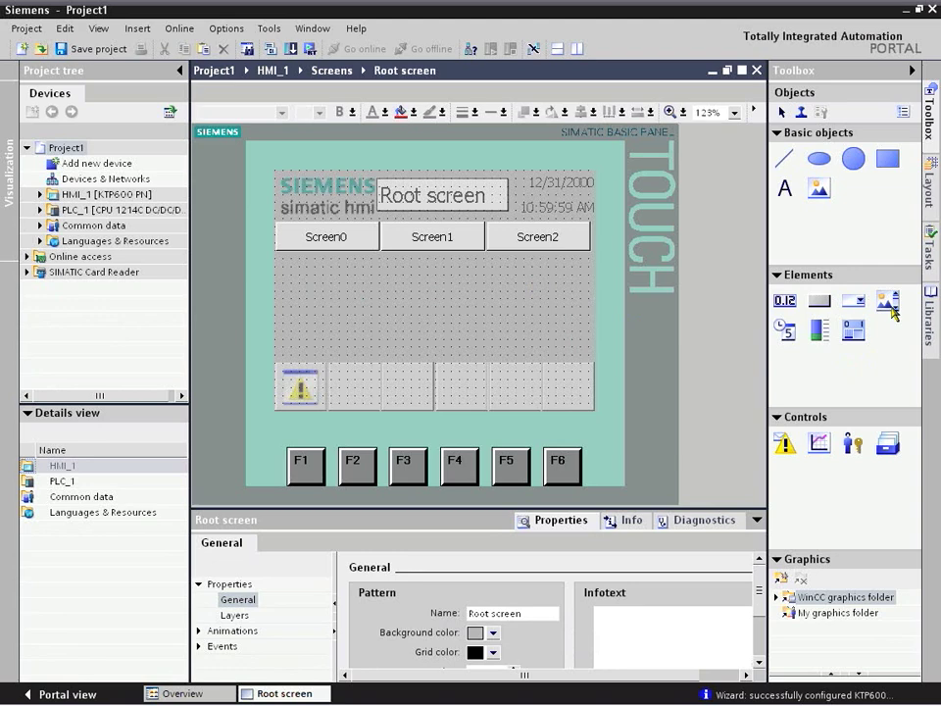
# Step: Drag PlotLight_Round_R from the HMI Buttons & Switches PlotLights library onto the Root screen, right of centre
pyautogui.click(929, 316)
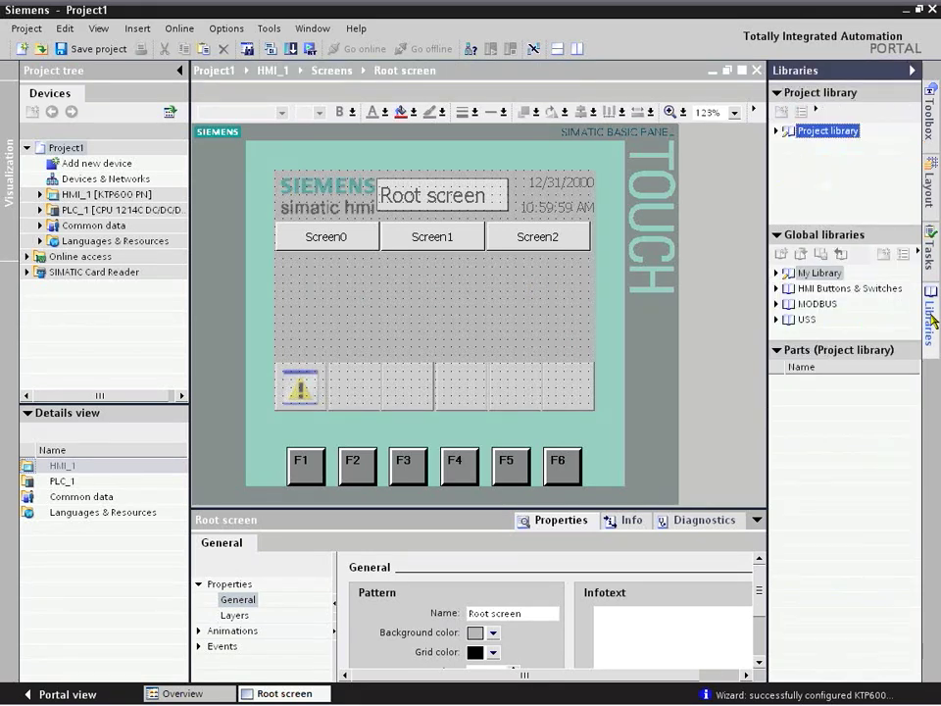
pyautogui.click(865, 287)
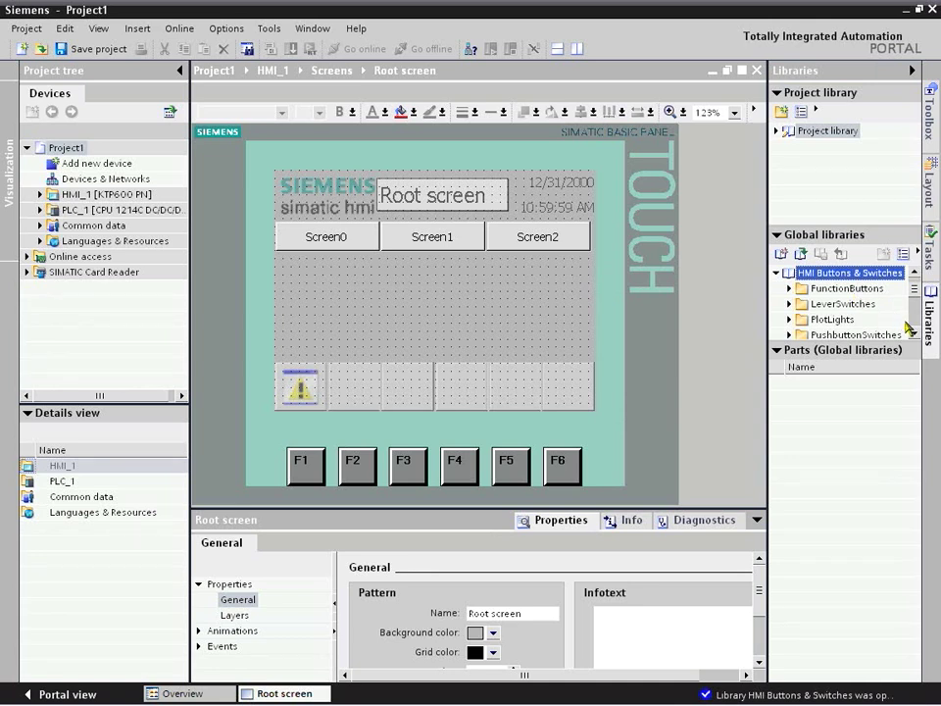
pyautogui.click(917, 336)
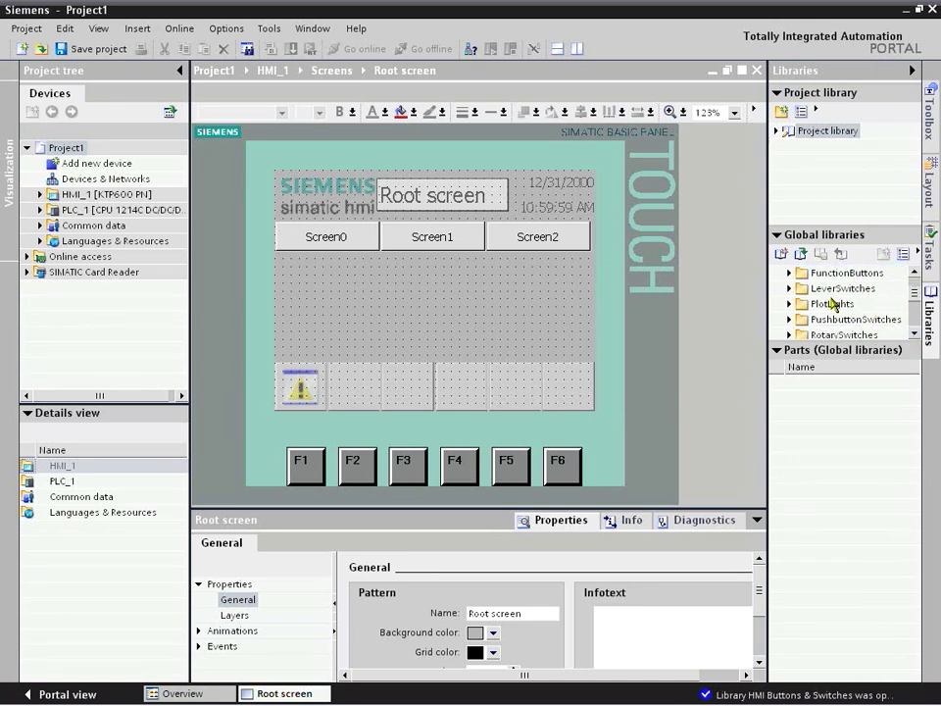
pyautogui.doubleClick(831, 305)
pyautogui.click(913, 320)
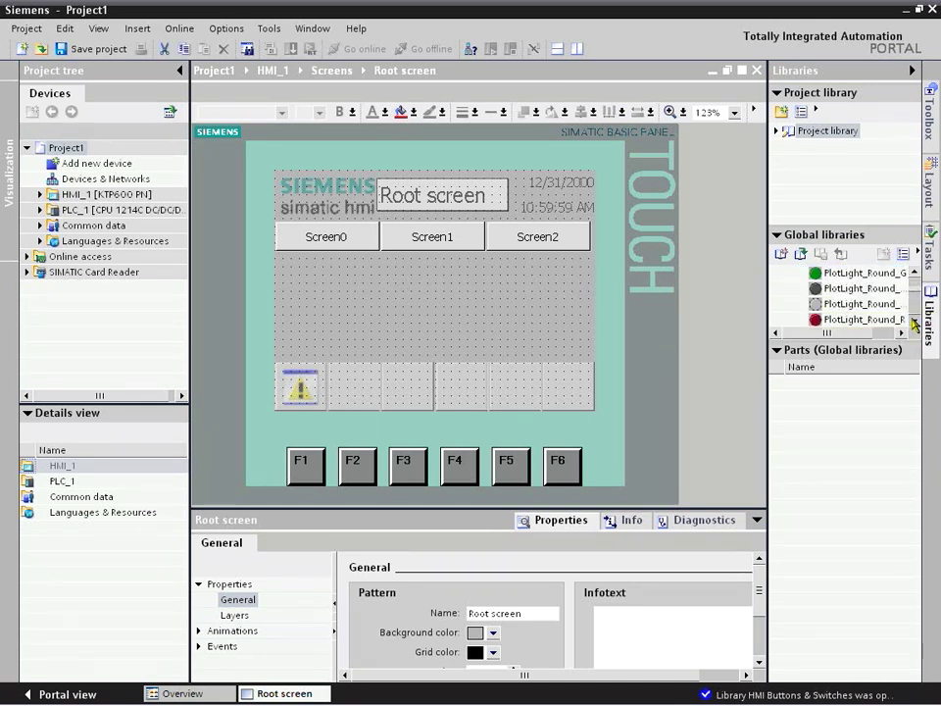
pyautogui.scroll(-1, 914, 323)
pyautogui.moveTo(863, 274); pyautogui.dragTo(504, 301)
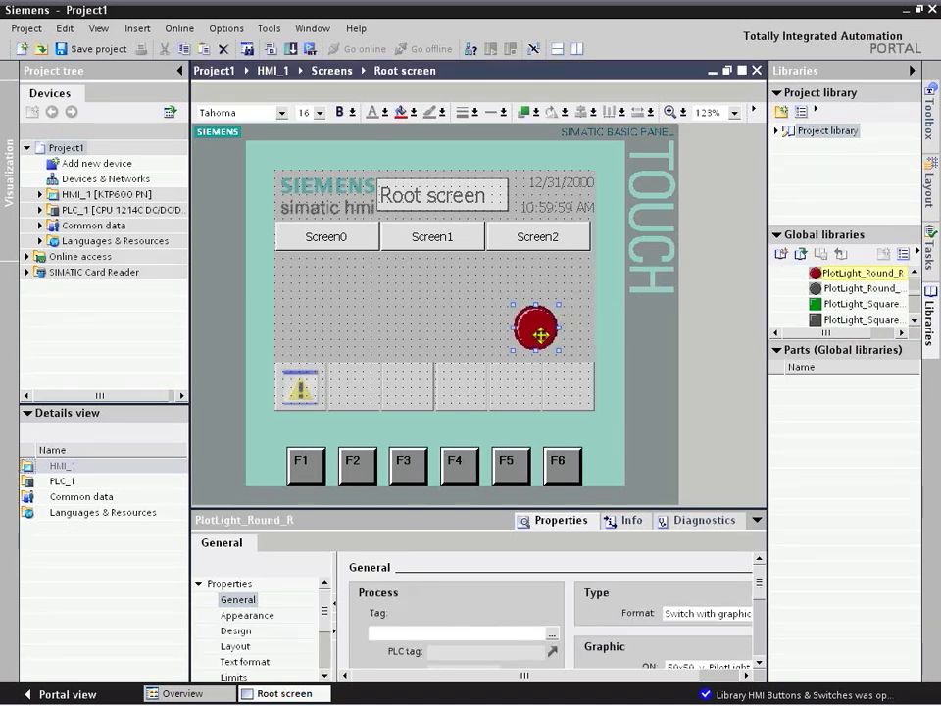
pyautogui.moveTo(540, 335); pyautogui.dragTo(529, 315)
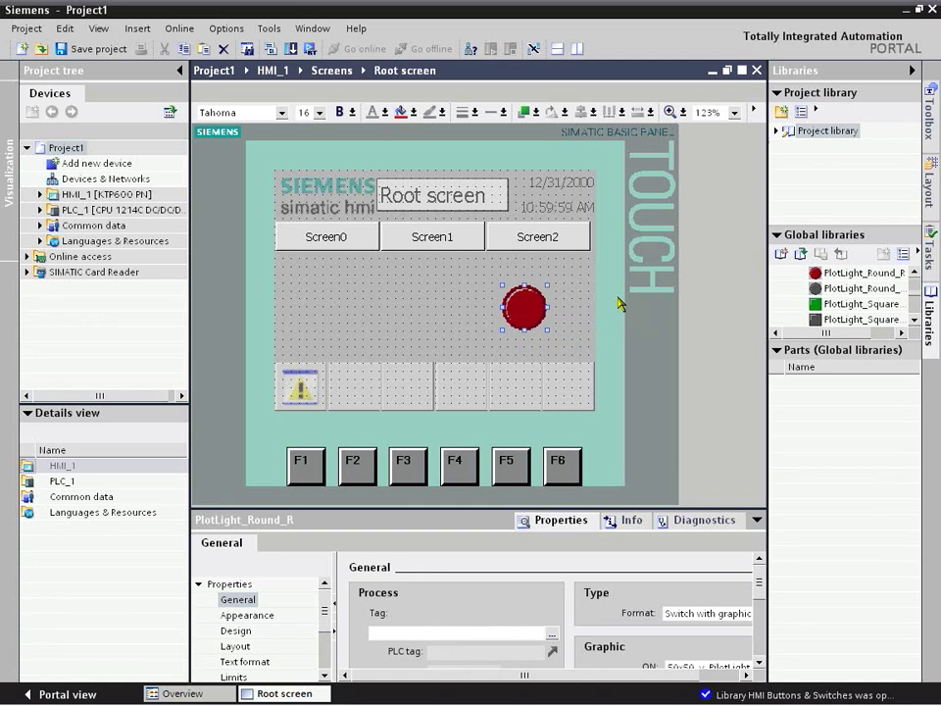
# Step: Drag the Bool tag Light from PLC_1's PLC tags into the pilot light's Process Tag
pyautogui.moveTo(761, 592); pyautogui.dragTo(759, 606)
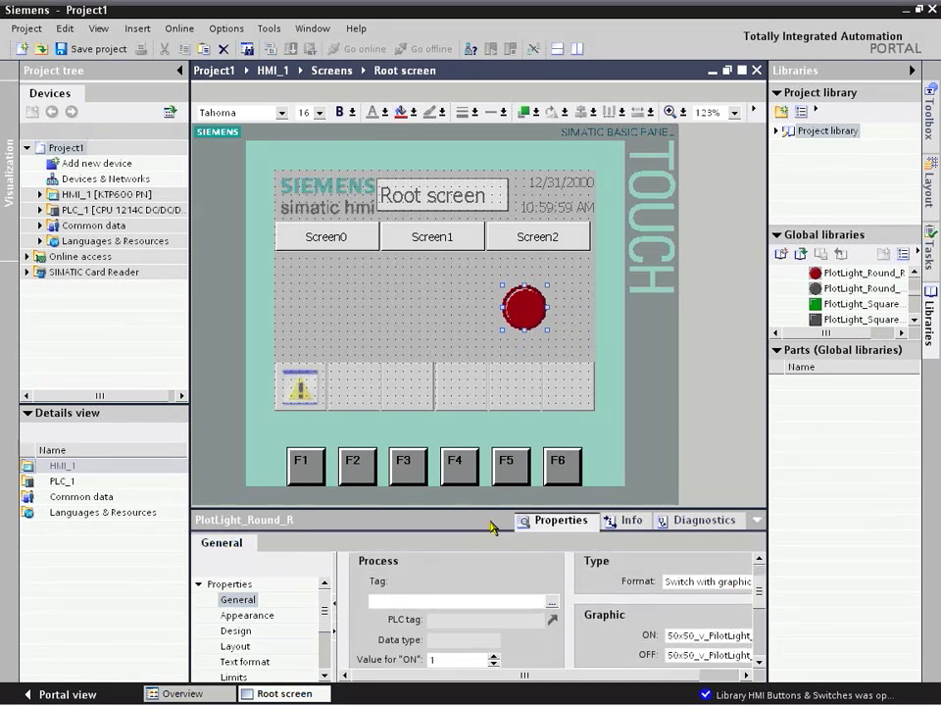
pyautogui.doubleClick(101, 210)
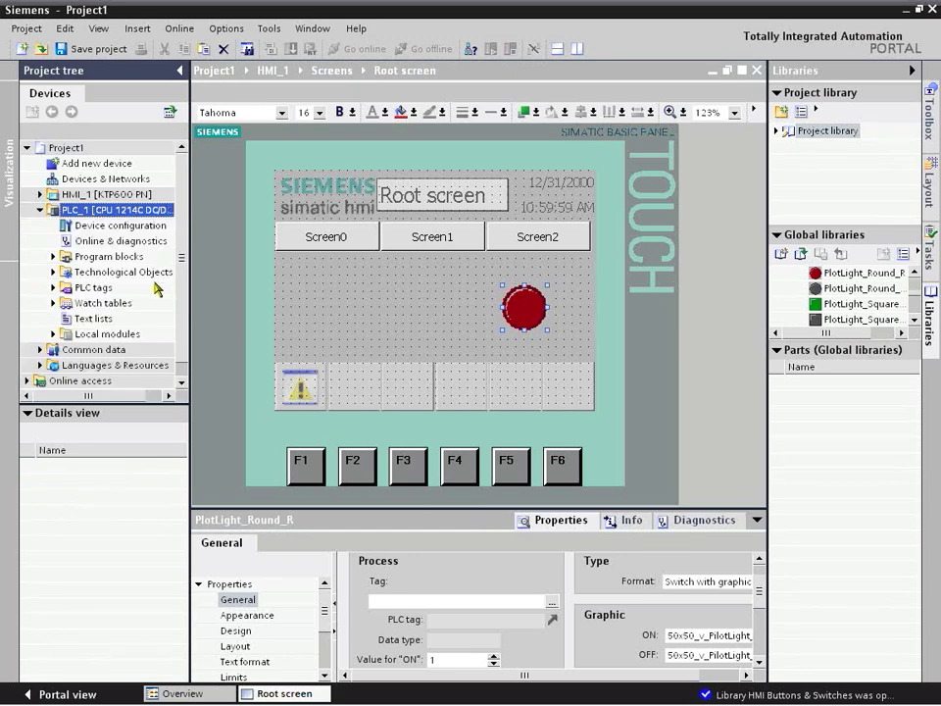
pyautogui.click(106, 288)
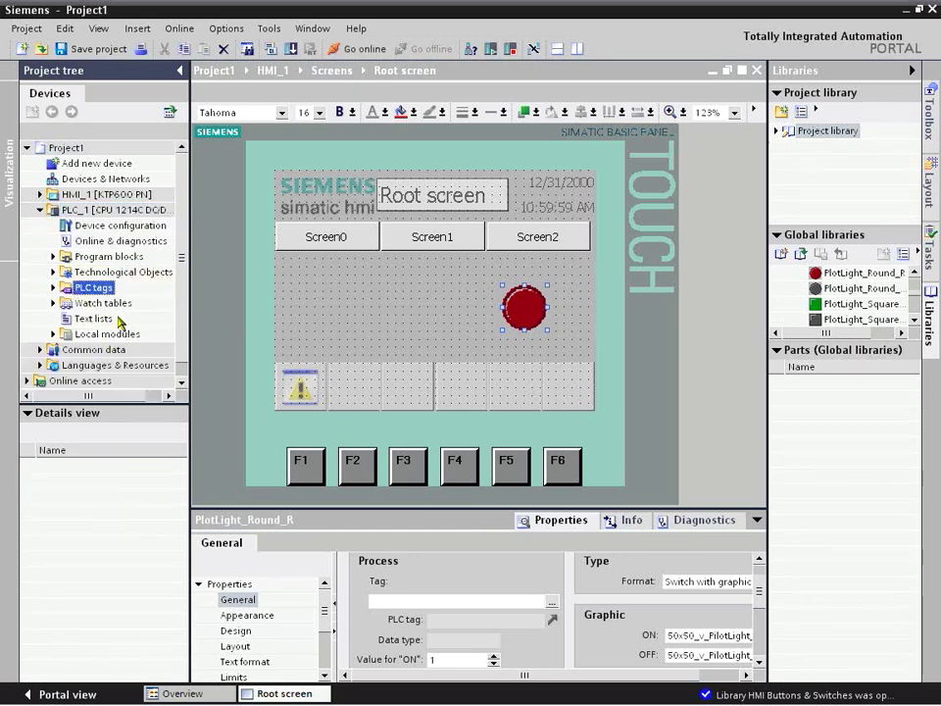
pyautogui.doubleClick(113, 287)
pyautogui.click(114, 303)
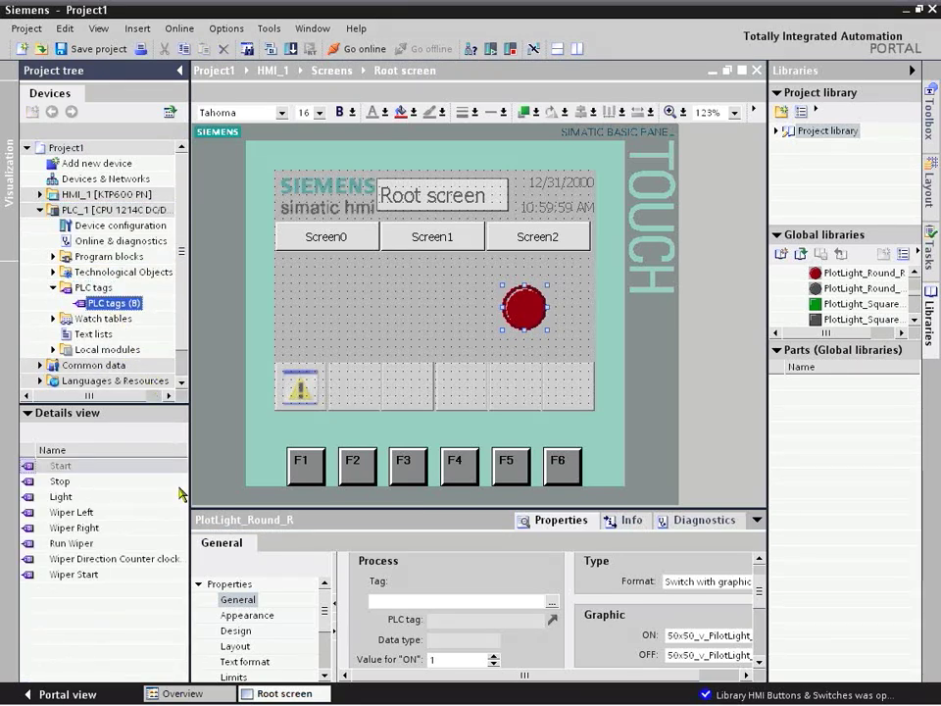
pyautogui.moveTo(78, 498); pyautogui.dragTo(411, 601)
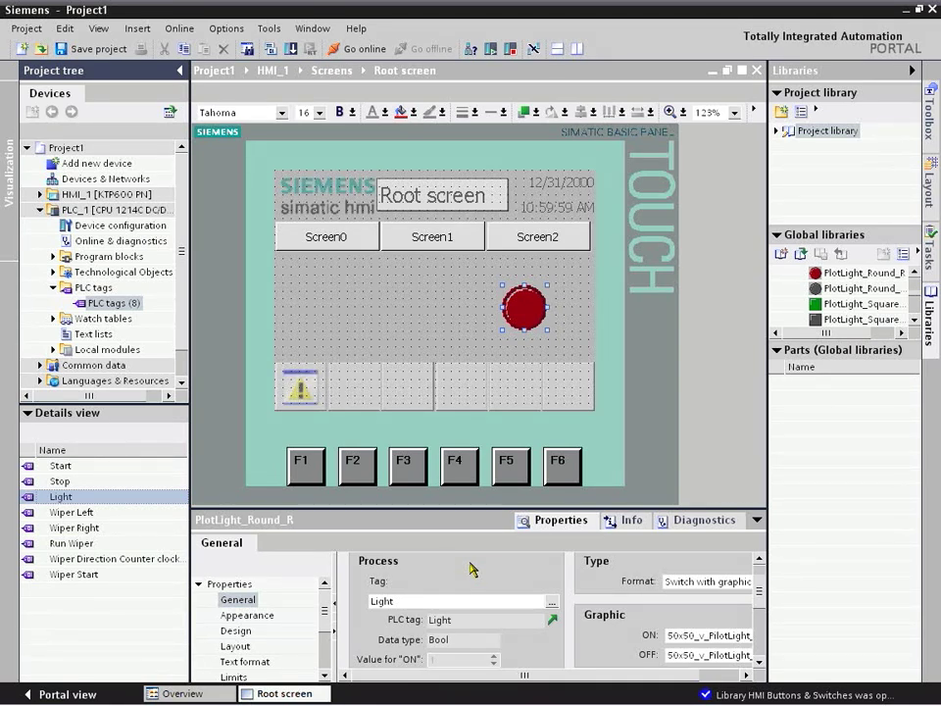
# Step: Drag Toggle_Vertical_G from the ToggleSwitches library onto the left side of the Root screen
pyautogui.click(397, 323)
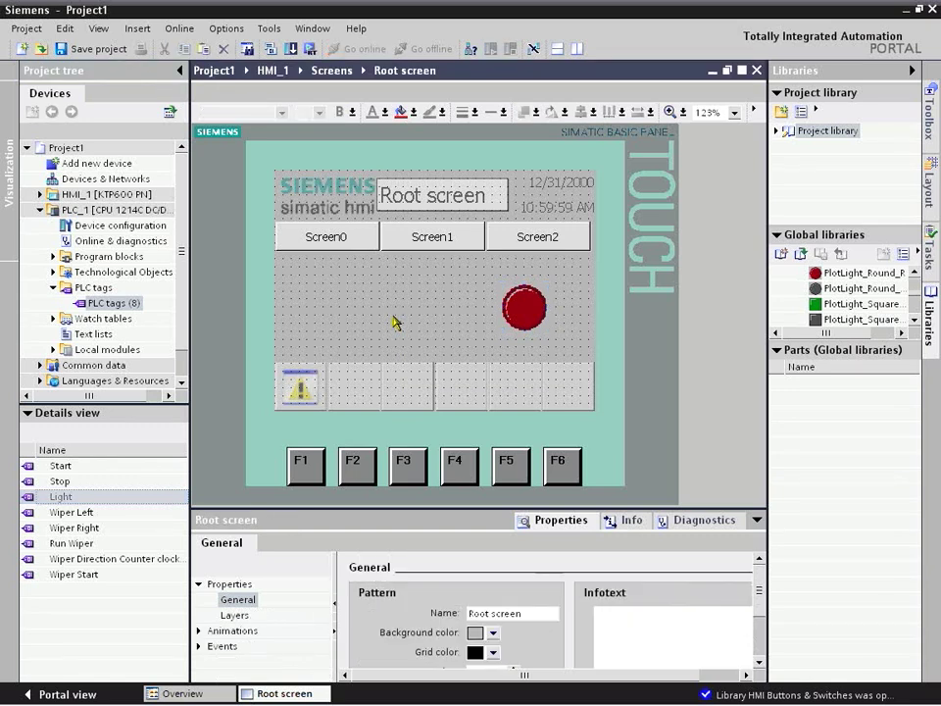
pyautogui.click(914, 320)
pyautogui.click(914, 320)
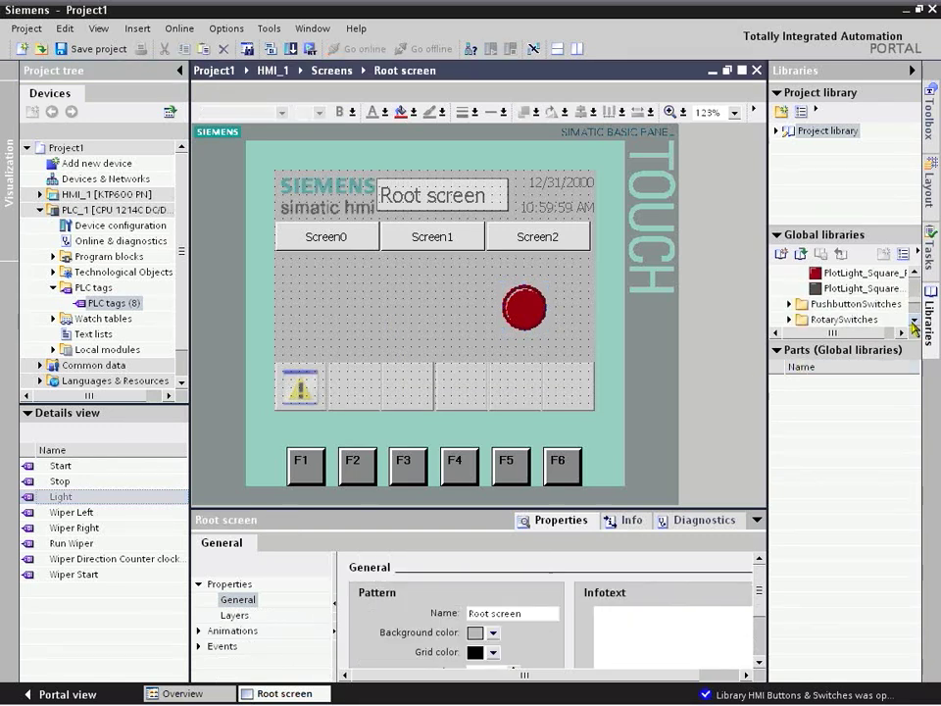
pyautogui.click(913, 320)
pyautogui.click(914, 319)
pyautogui.doubleClick(823, 290)
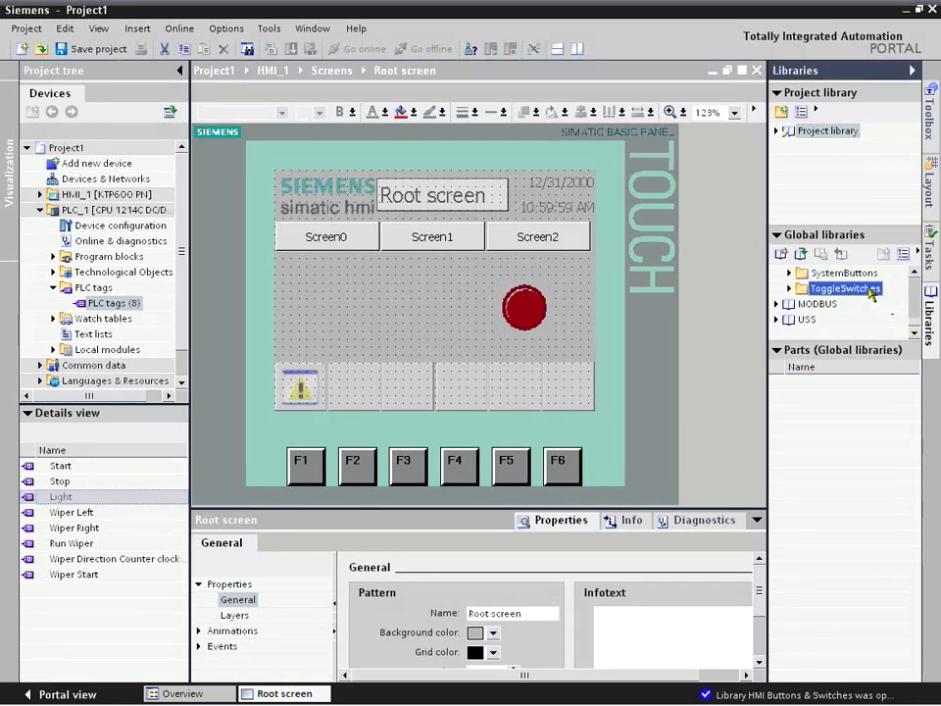
pyautogui.click(914, 320)
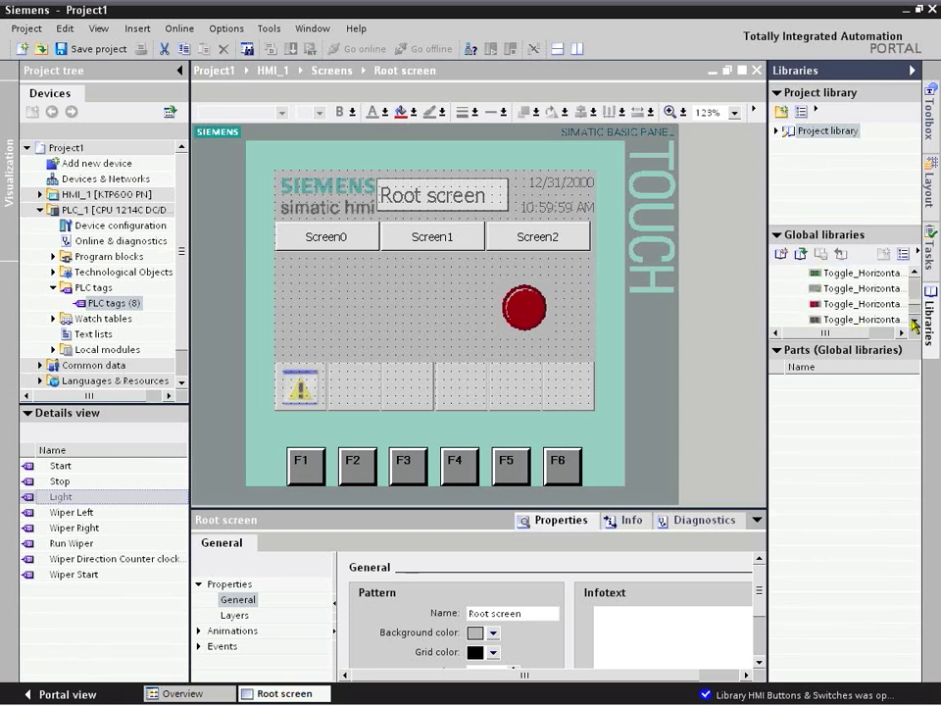
pyautogui.click(914, 319)
pyautogui.click(914, 319)
pyautogui.click(913, 320)
pyautogui.moveTo(873, 273); pyautogui.dragTo(331, 308)
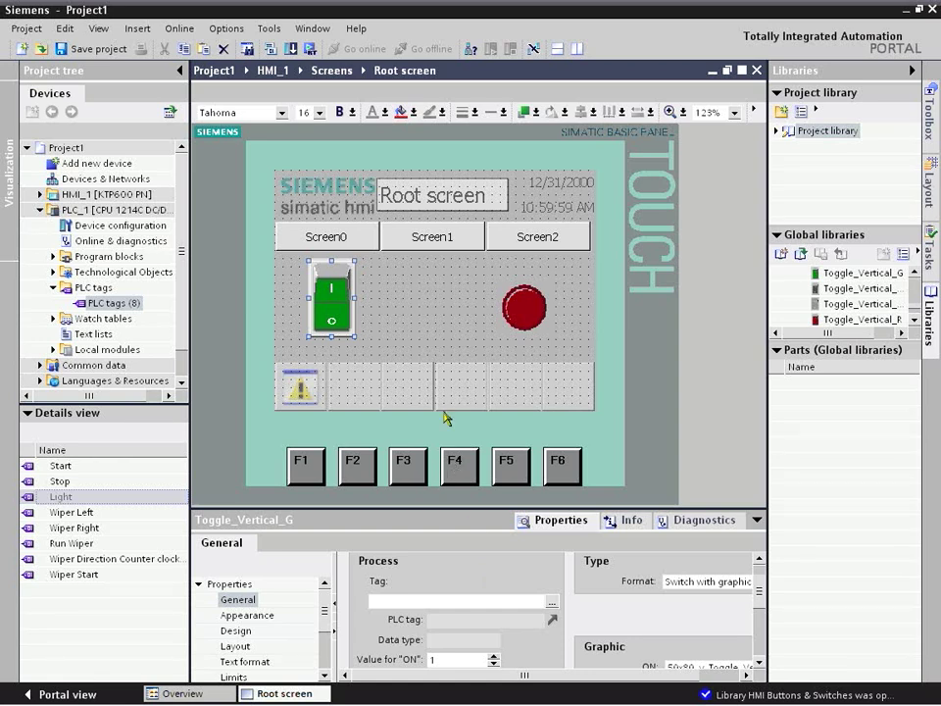
pyautogui.doubleClick(97, 214)
pyautogui.doubleClick(96, 214)
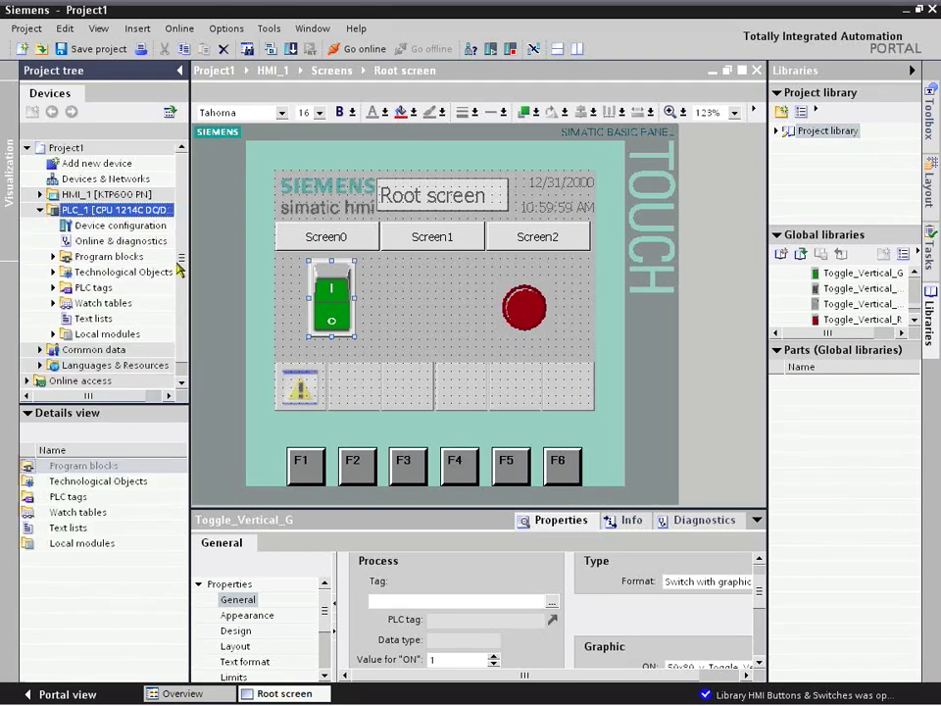
# Step: Open the Main [OB1] program block of PLC_1
pyautogui.click(103, 256)
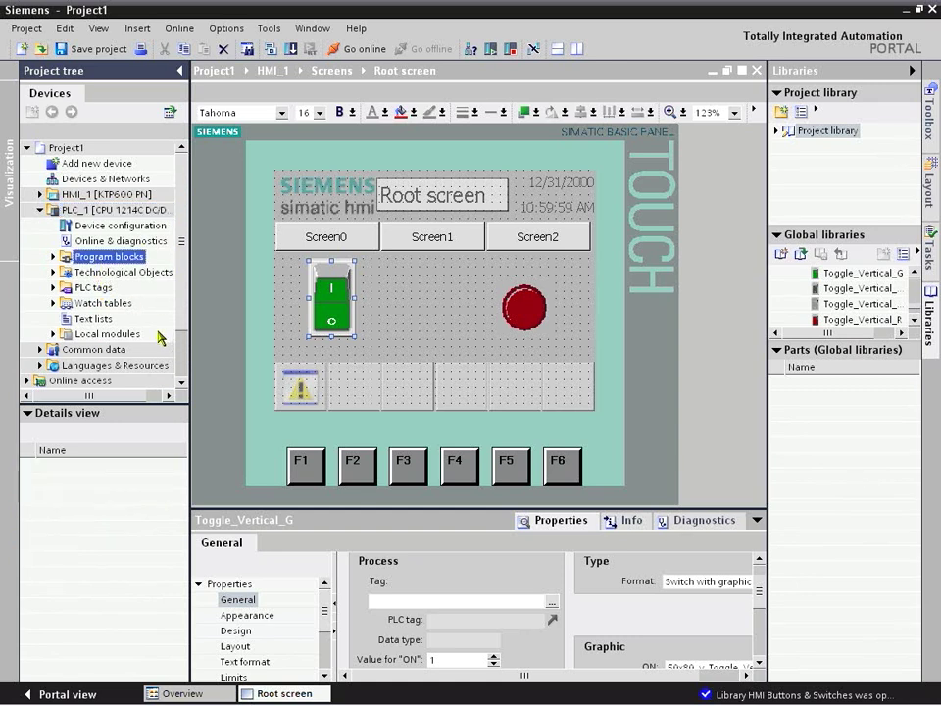
pyautogui.doubleClick(103, 257)
pyautogui.doubleClick(110, 287)
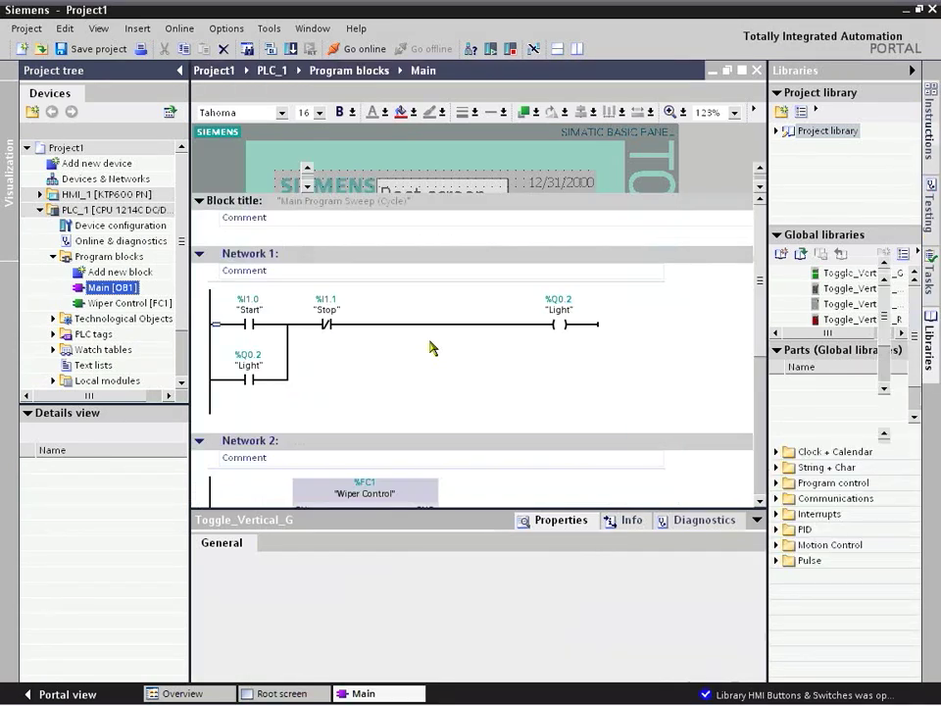
pyautogui.moveTo(756, 330); pyautogui.dragTo(756, 392)
# Step: Replace the Wiper Control Start operand with HMI_Wiper_Start and define it as a tag at %M0.0
pyautogui.click(275, 411)
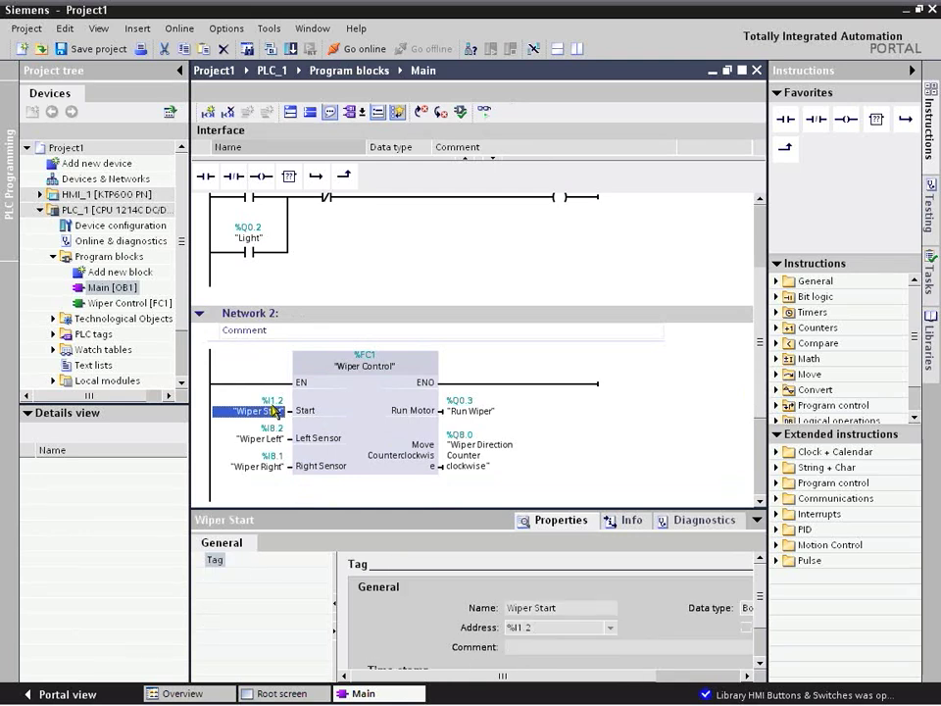
pyautogui.press('Delete')
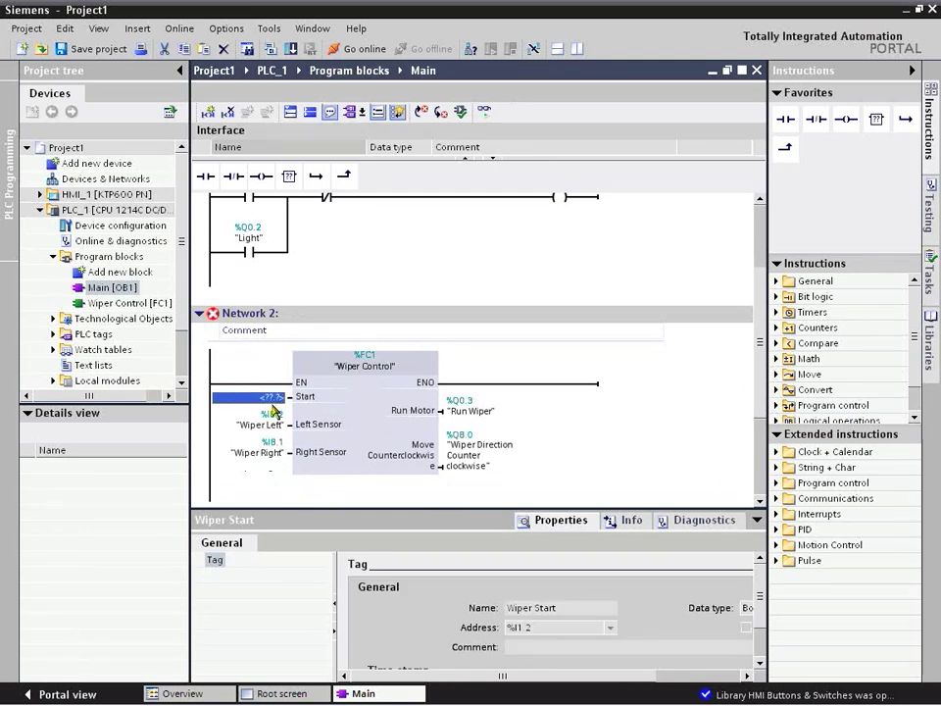
pyautogui.write('HMI')
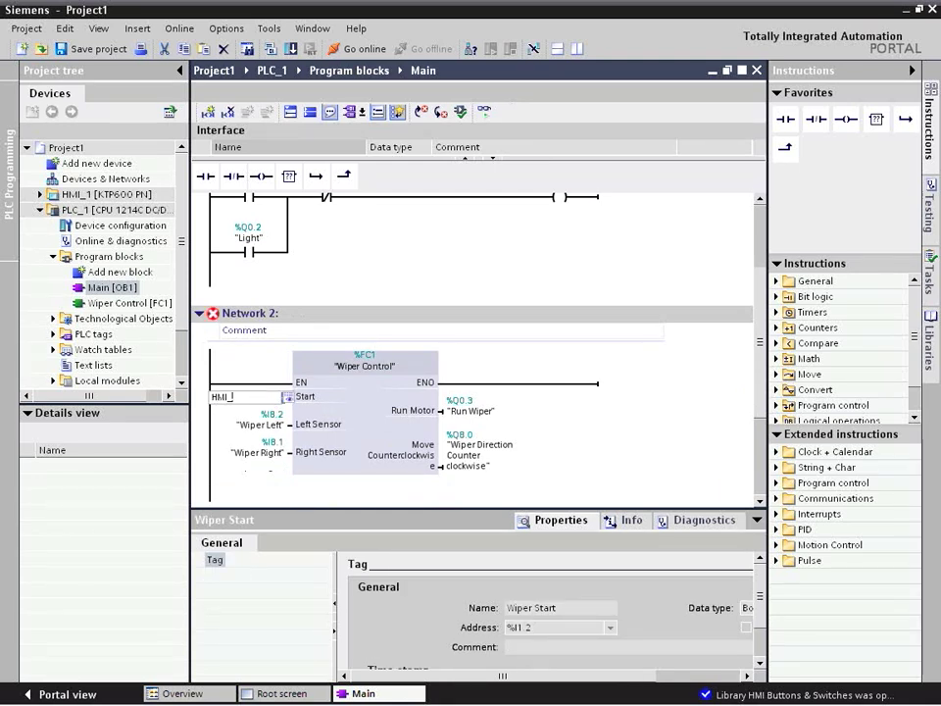
pyautogui.write('_Wiper_Start')
pyautogui.press('Return')
pyautogui.click(244, 398)
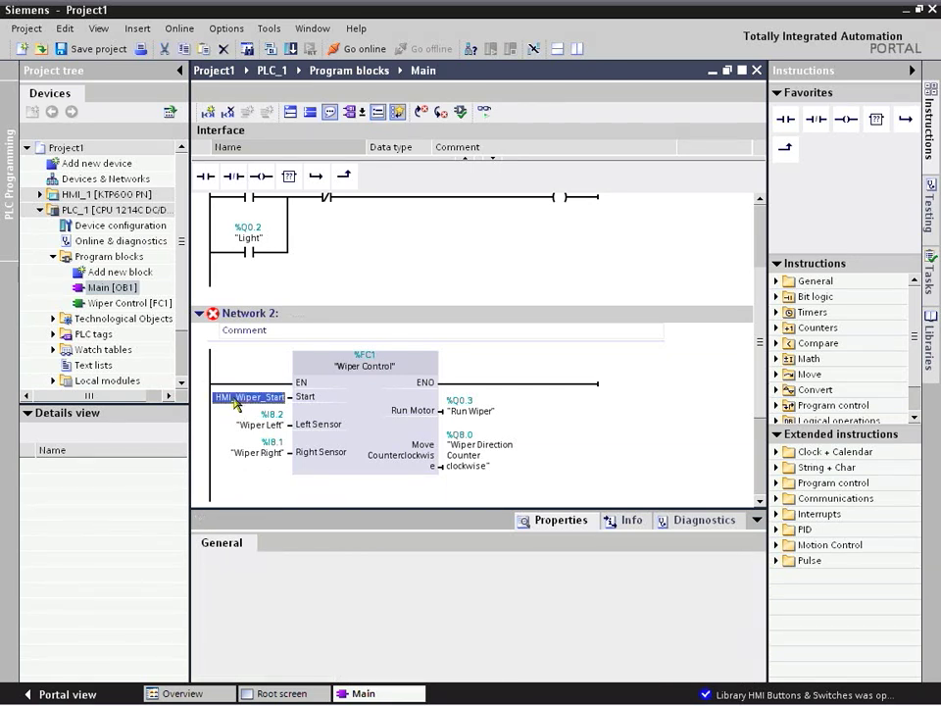
pyautogui.rightClick(243, 398)
pyautogui.click(279, 406)
pyautogui.click(610, 469)
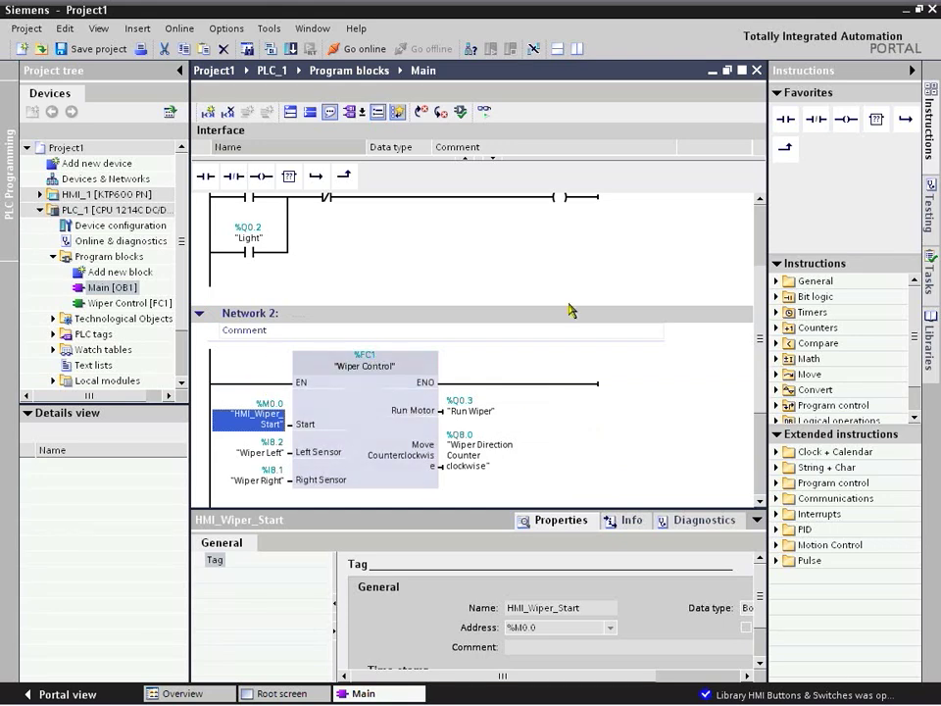
# Step: Set the green toggle switch's Tag to the PLC tag HMI_Wiper_Start
pyautogui.click(294, 693)
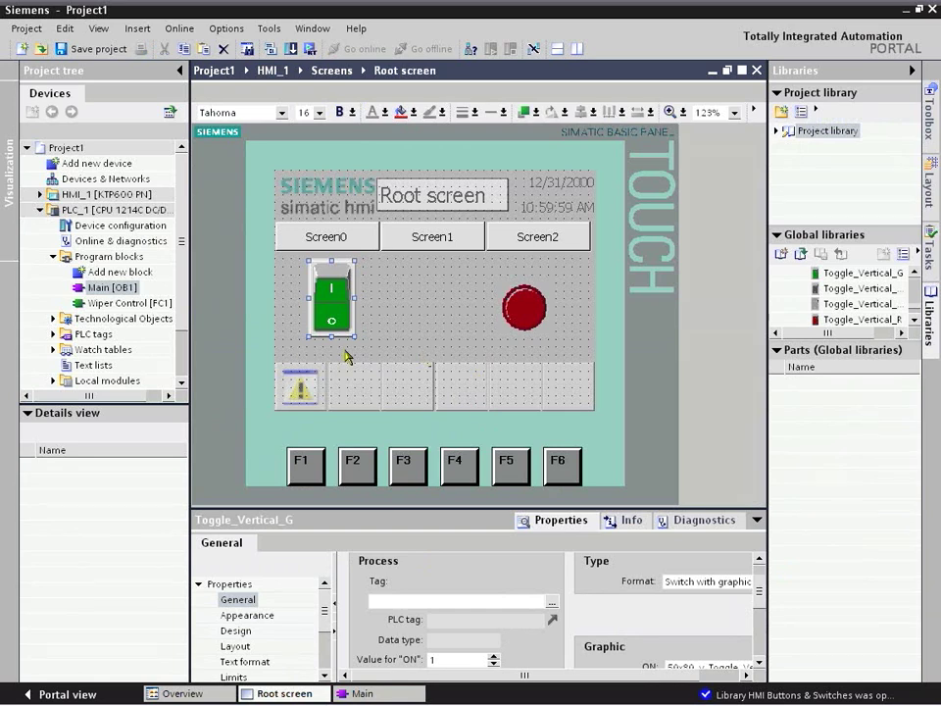
pyautogui.click(426, 318)
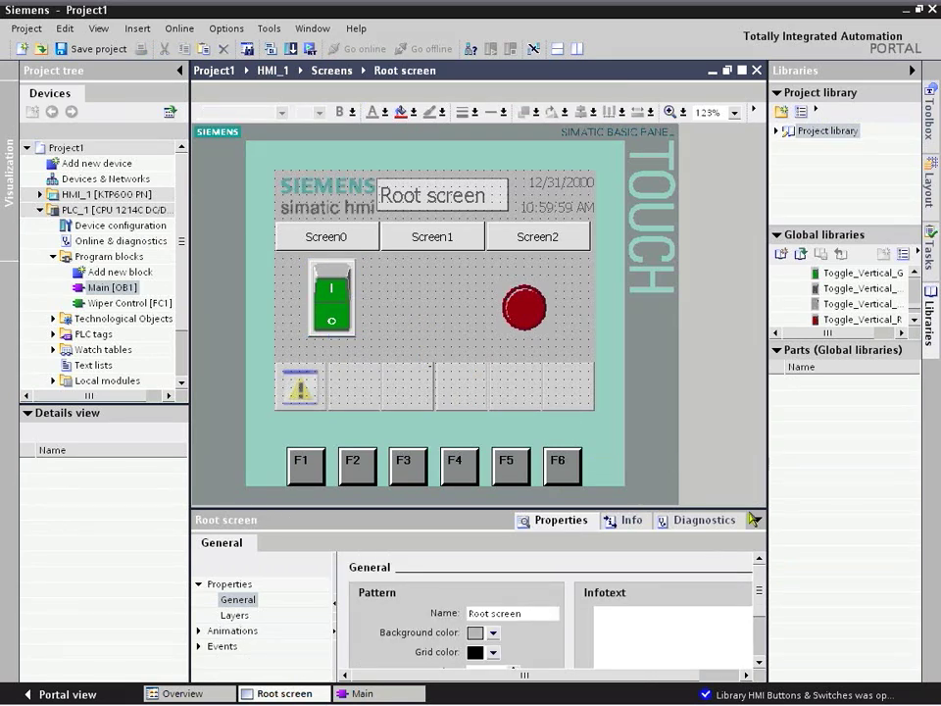
pyautogui.click(343, 294)
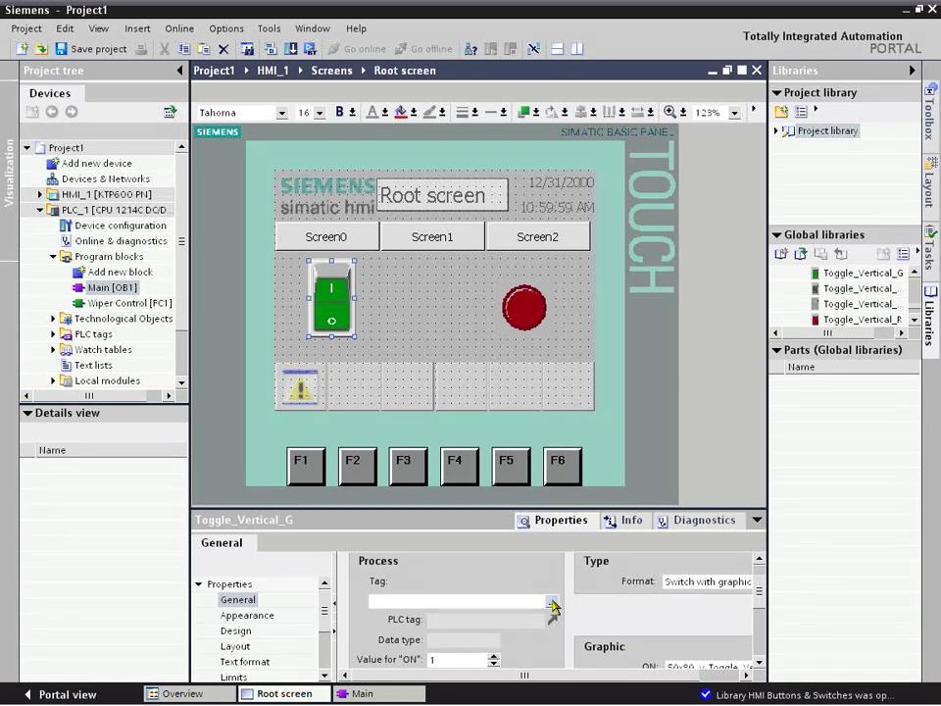
pyautogui.click(551, 602)
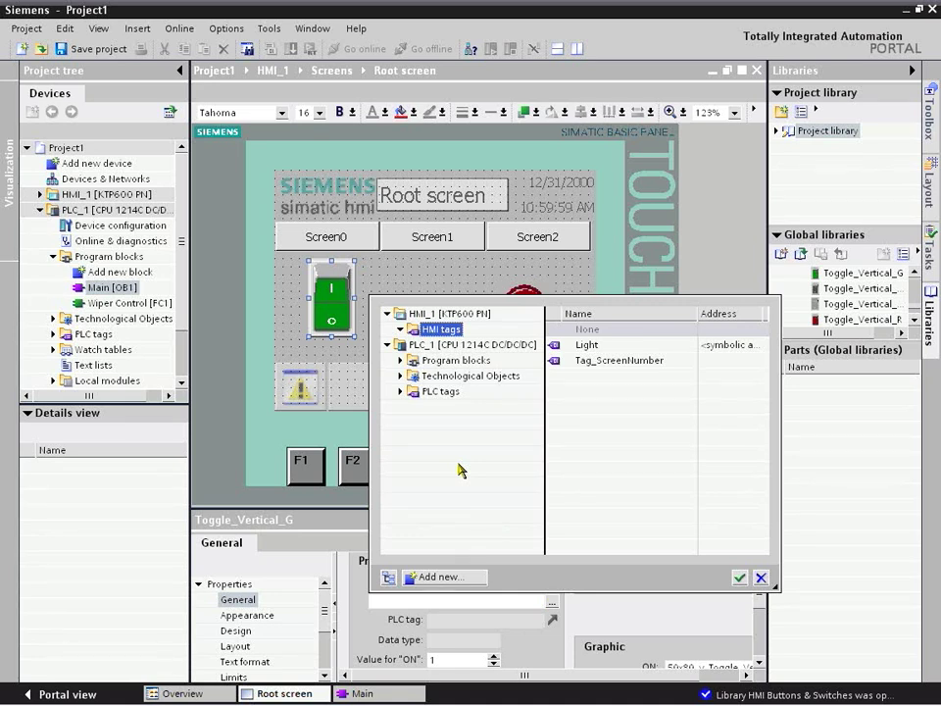
pyautogui.click(440, 391)
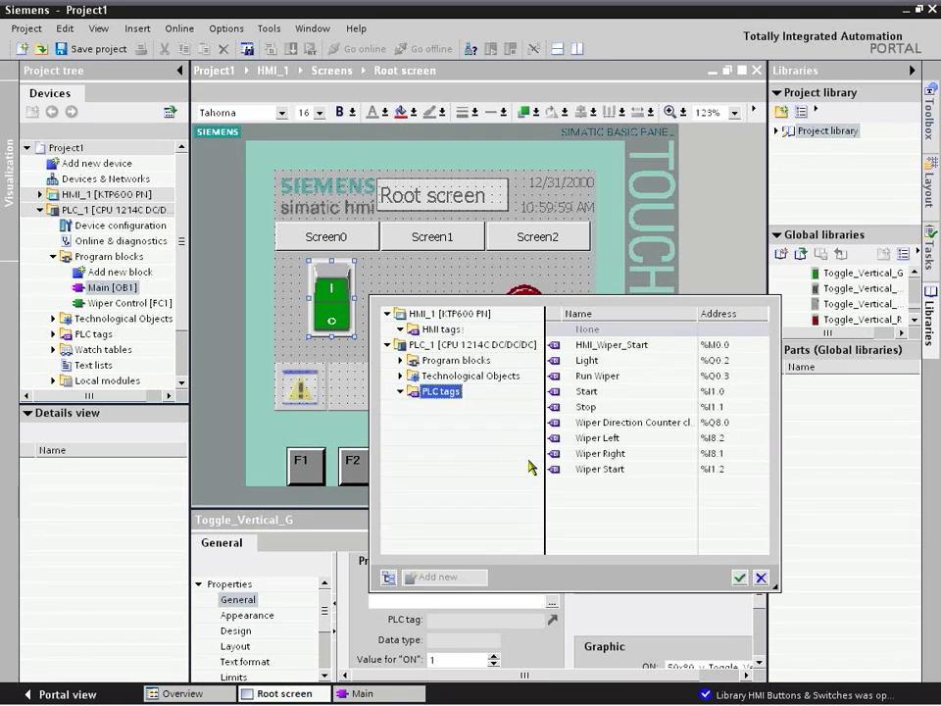
pyautogui.click(627, 346)
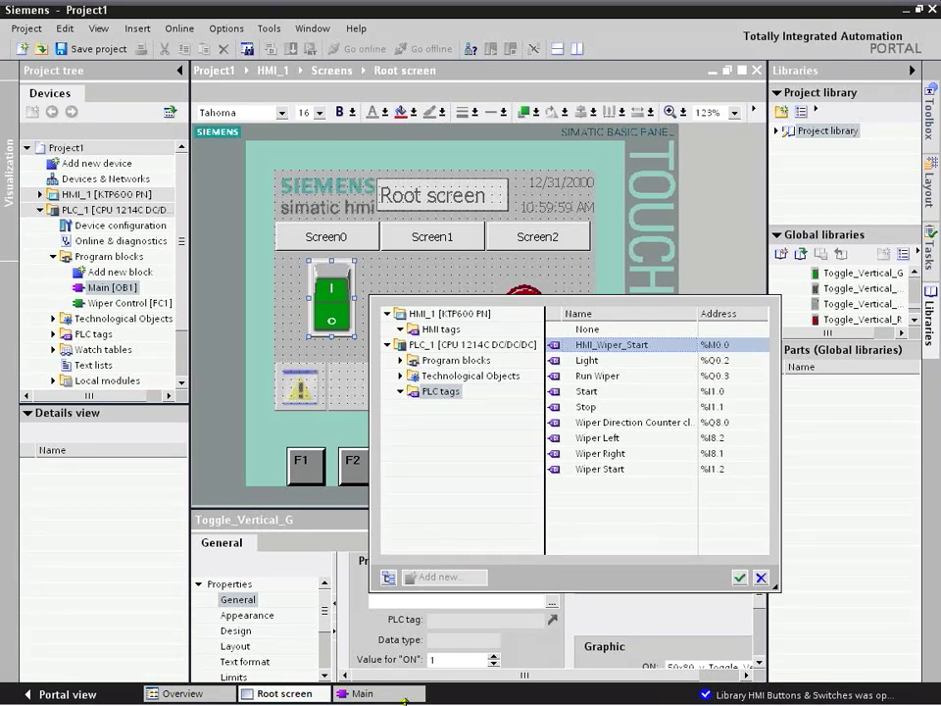
pyautogui.click(739, 577)
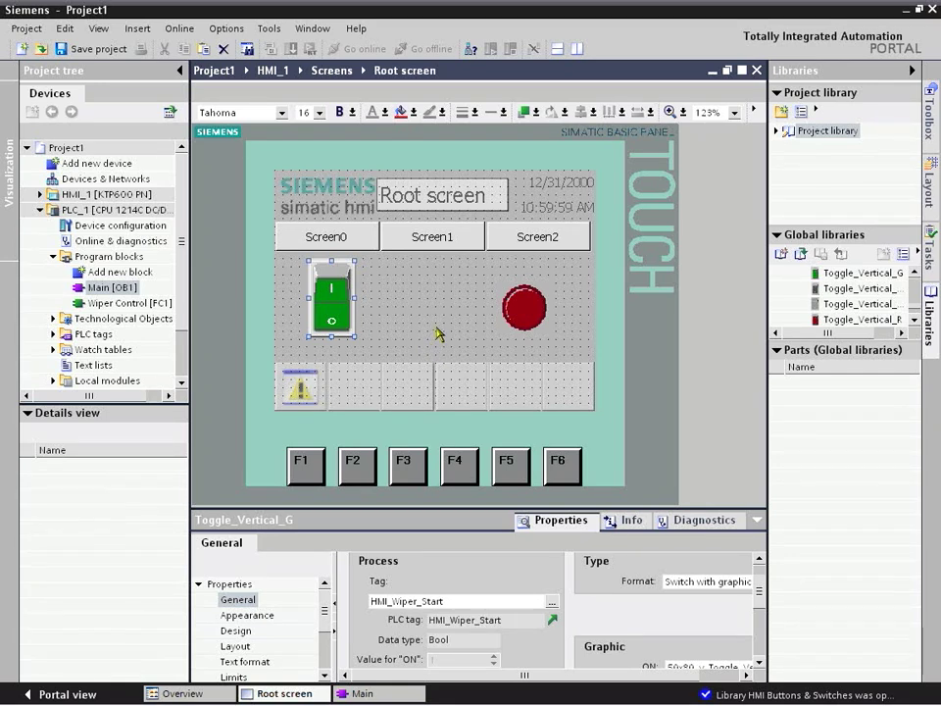
pyautogui.click(440, 330)
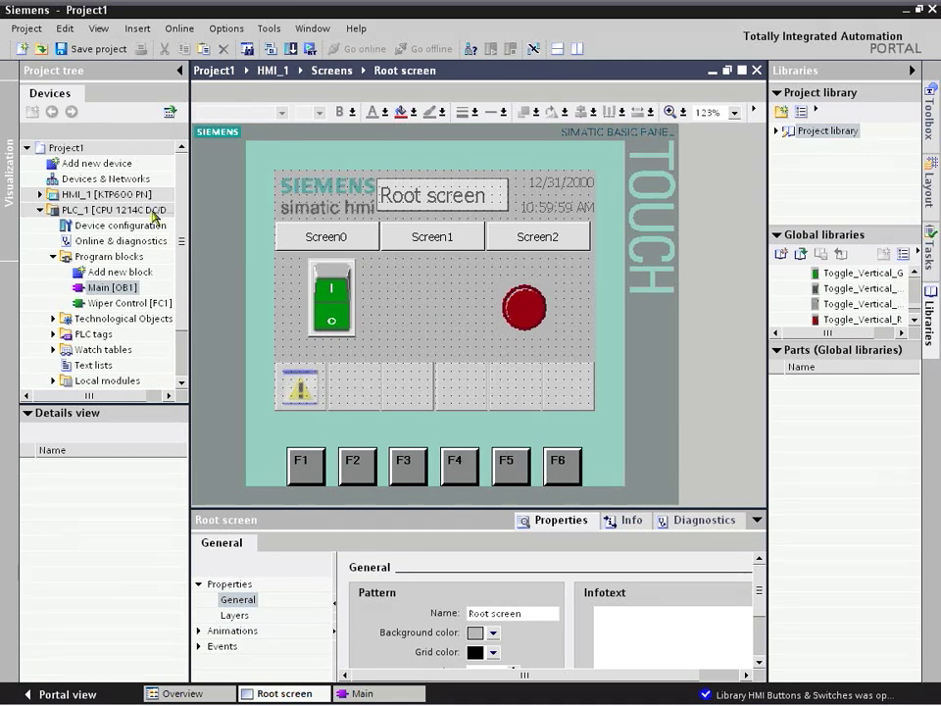
# Step: In Devices & Networks, select PLC_1 and HMI_1 and start Download to device
pyautogui.click(117, 182)
pyautogui.doubleClick(117, 181)
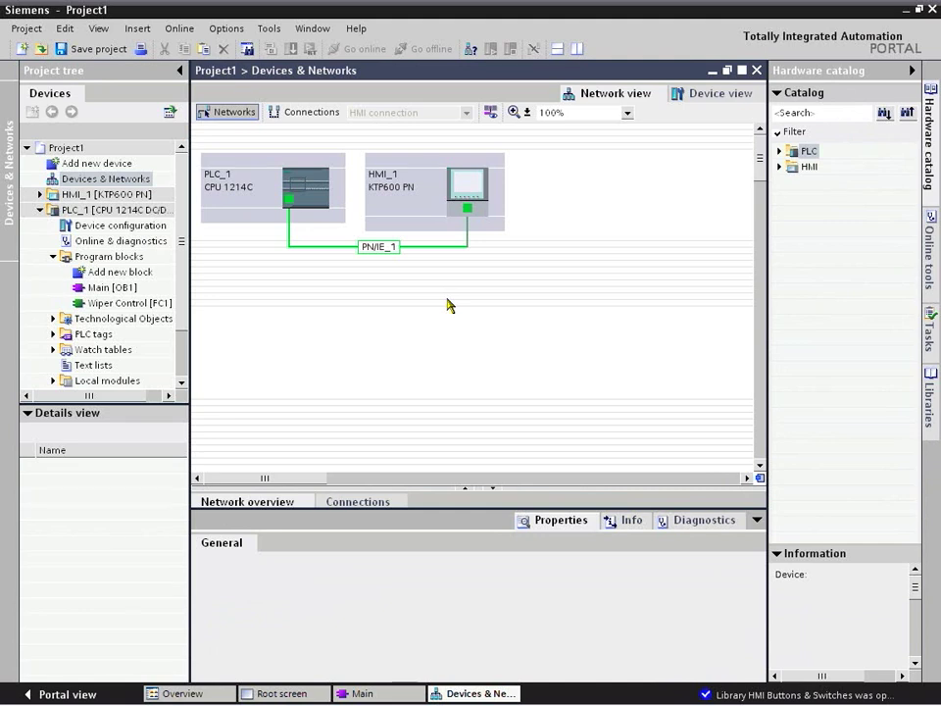
pyautogui.click(324, 192)
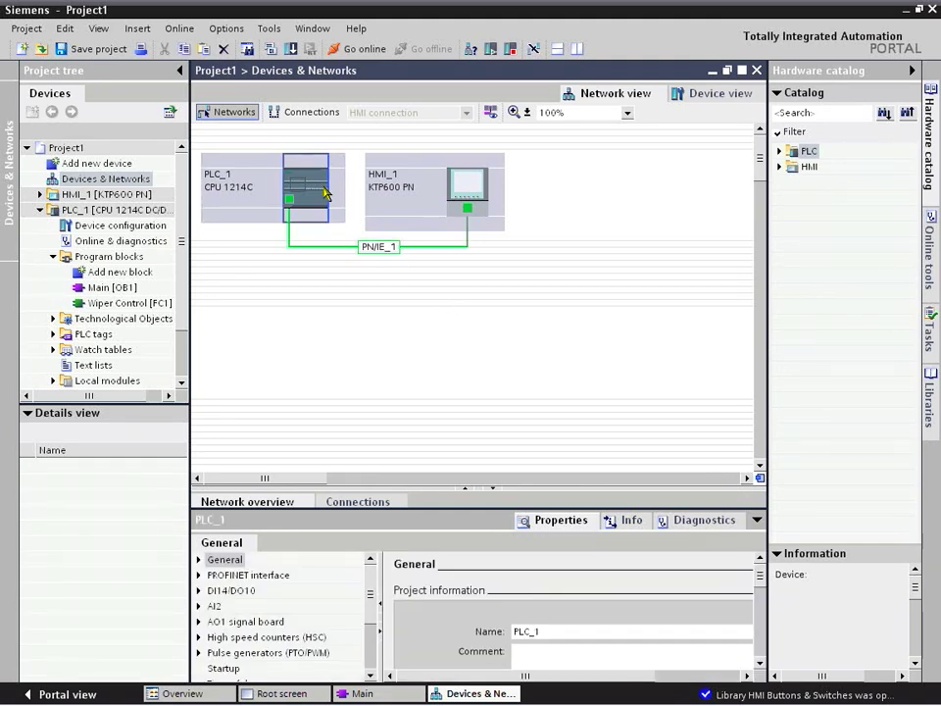
pyautogui.click(461, 189)
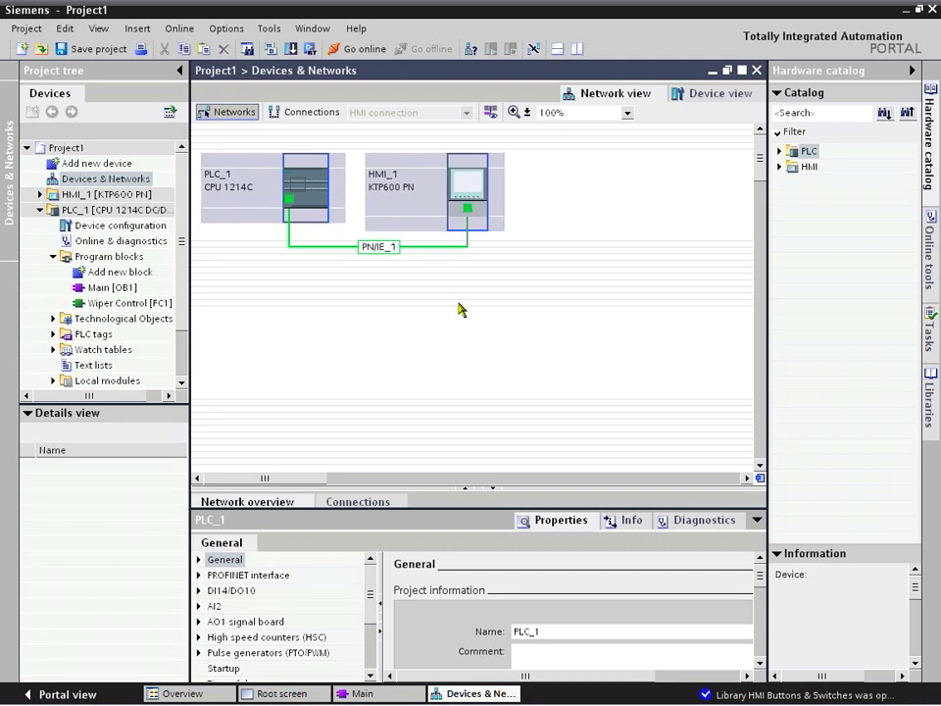
pyautogui.click(290, 48)
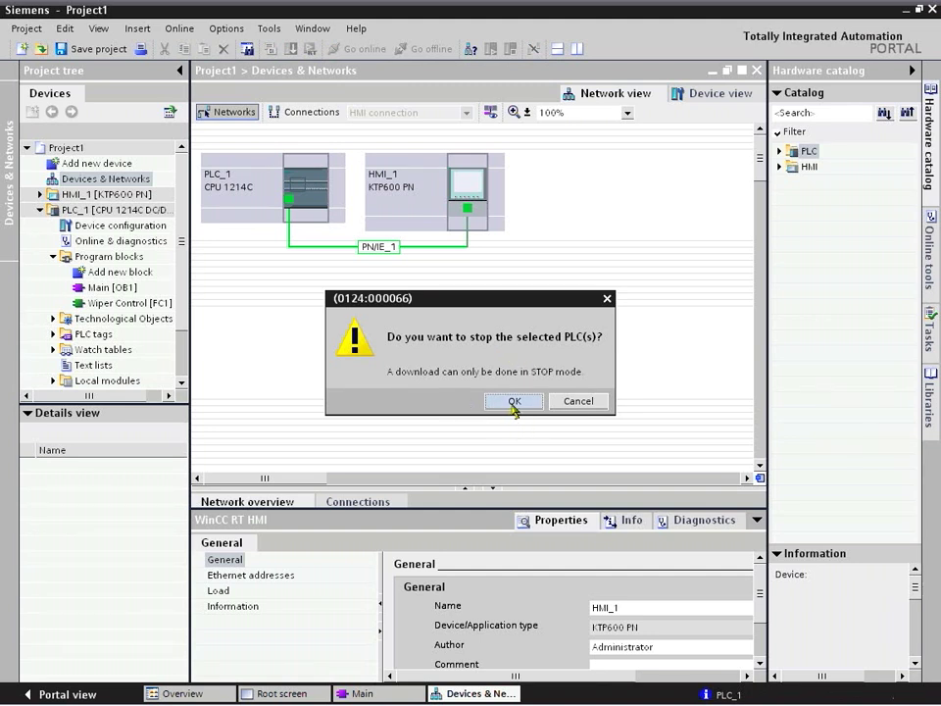
# Step: Stop the PLC, load with Overwrite all, and finish with Start all to restart the modules
pyautogui.click(514, 402)
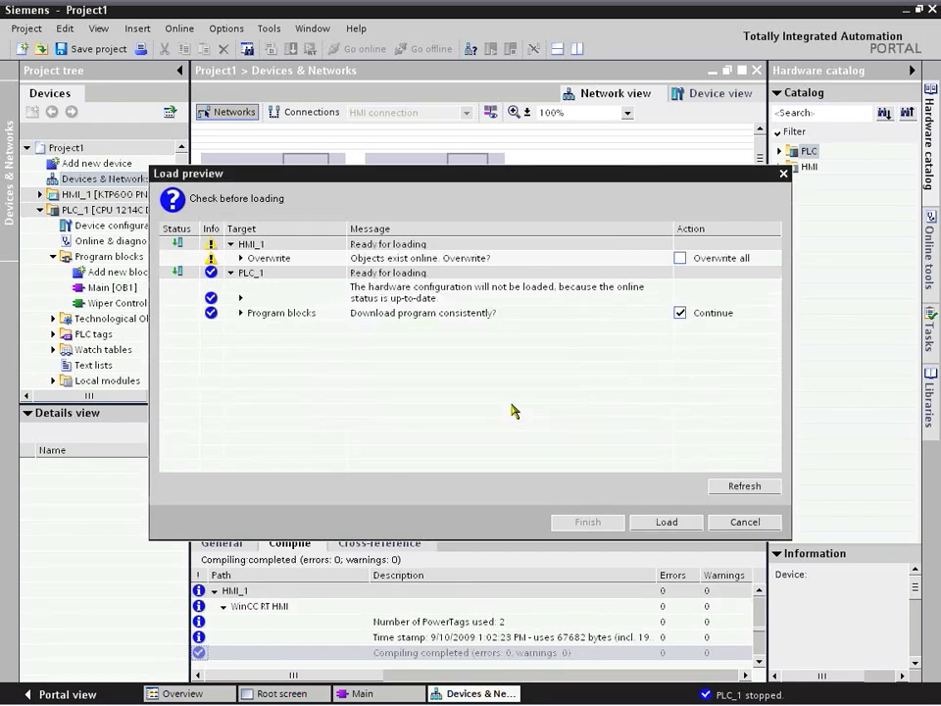
pyautogui.click(679, 258)
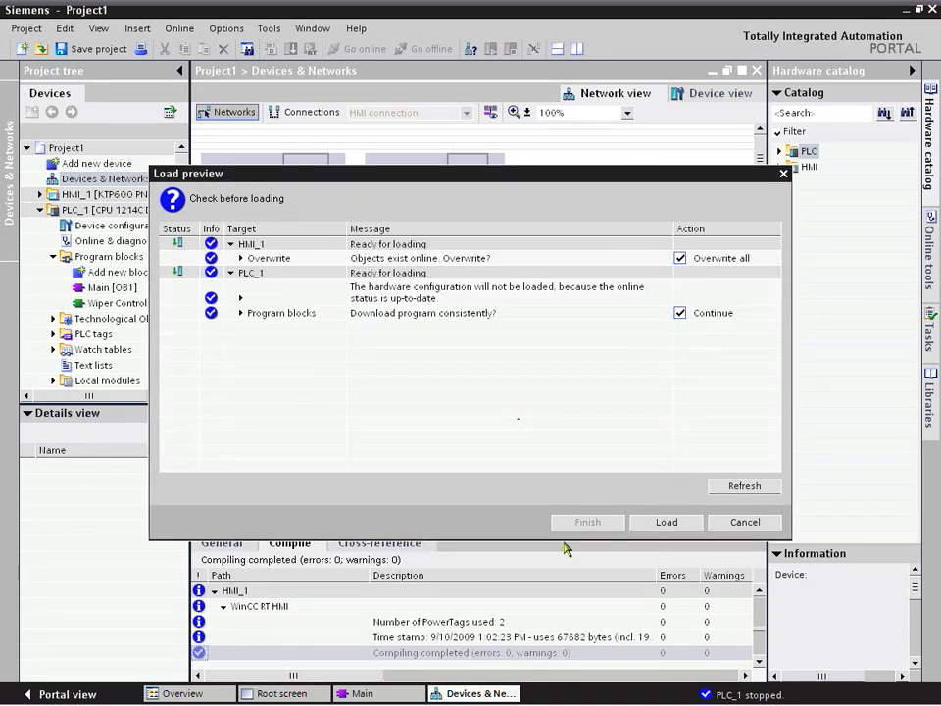
pyautogui.click(671, 523)
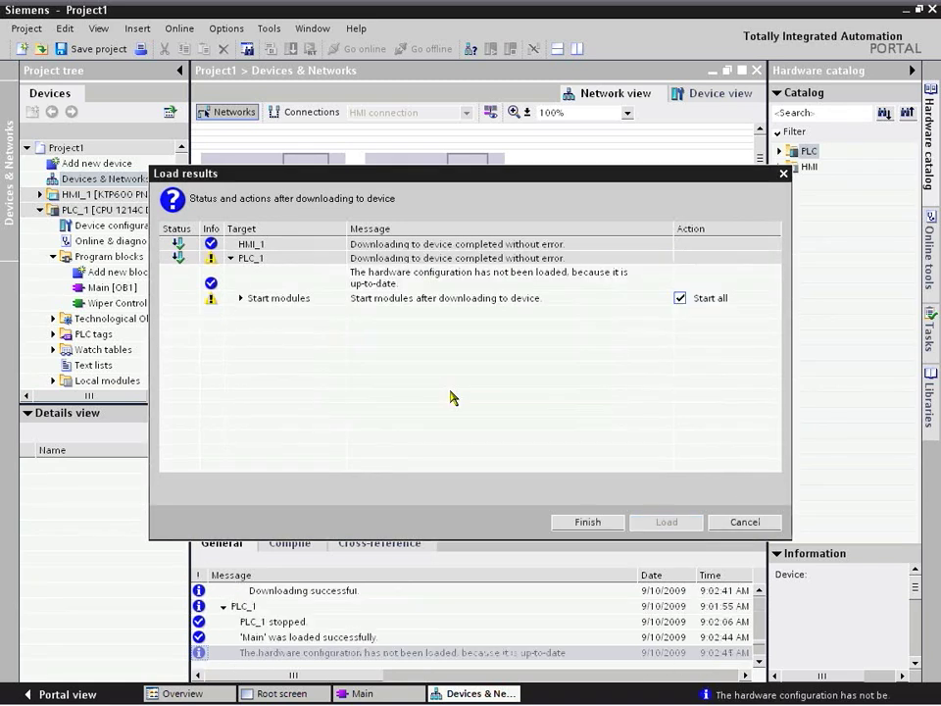
pyautogui.click(592, 526)
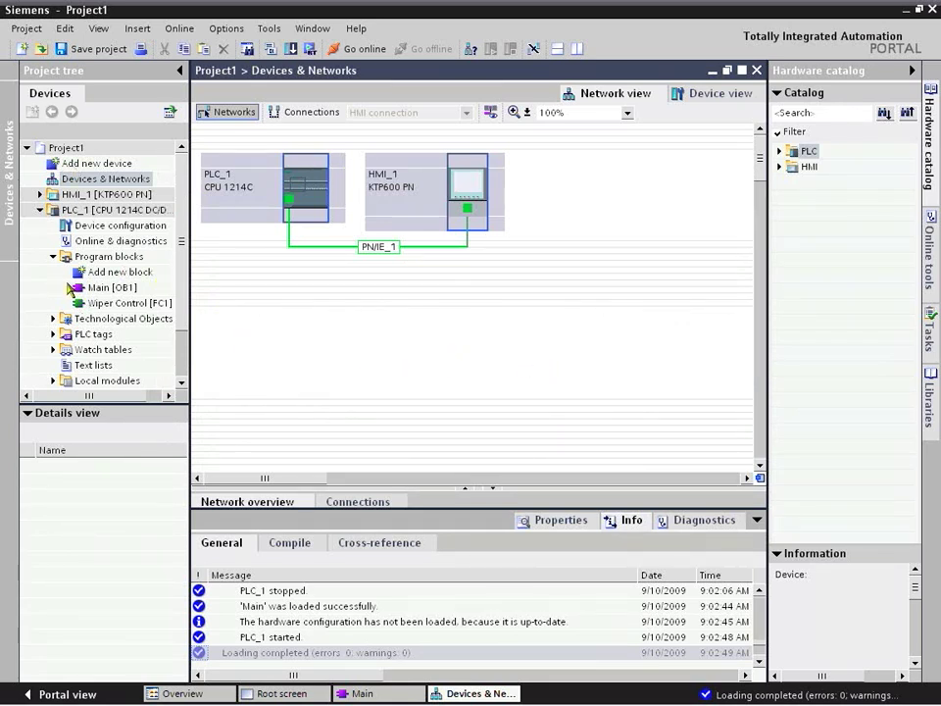
# Step: Simulate HMI_1's Root screen and flip the green switch on and off to light and clear the red lamp
pyautogui.doubleClick(102, 290)
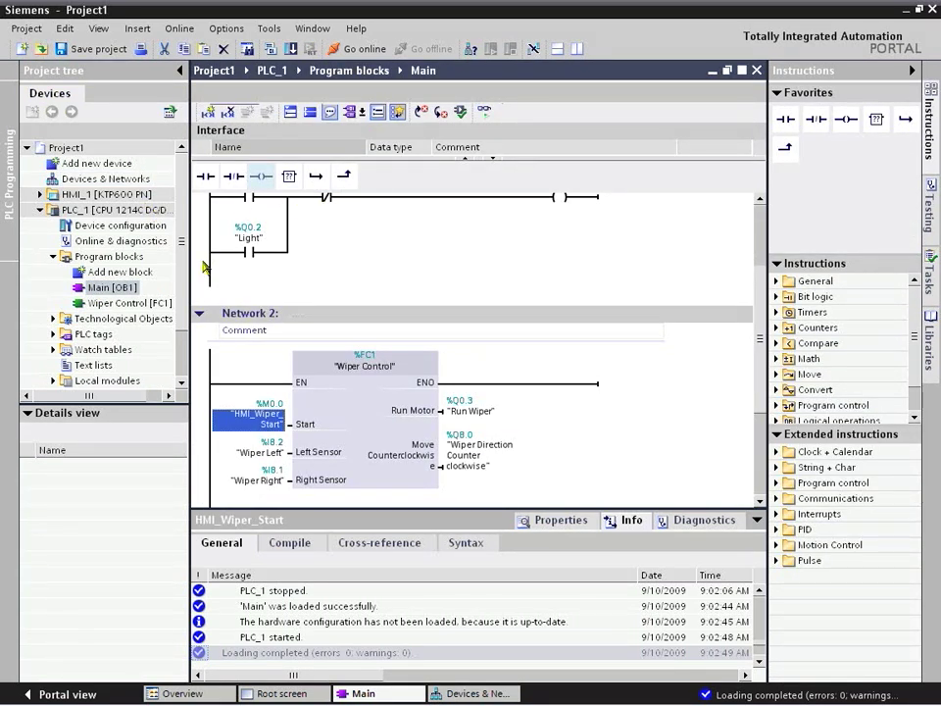
pyautogui.doubleClick(108, 194)
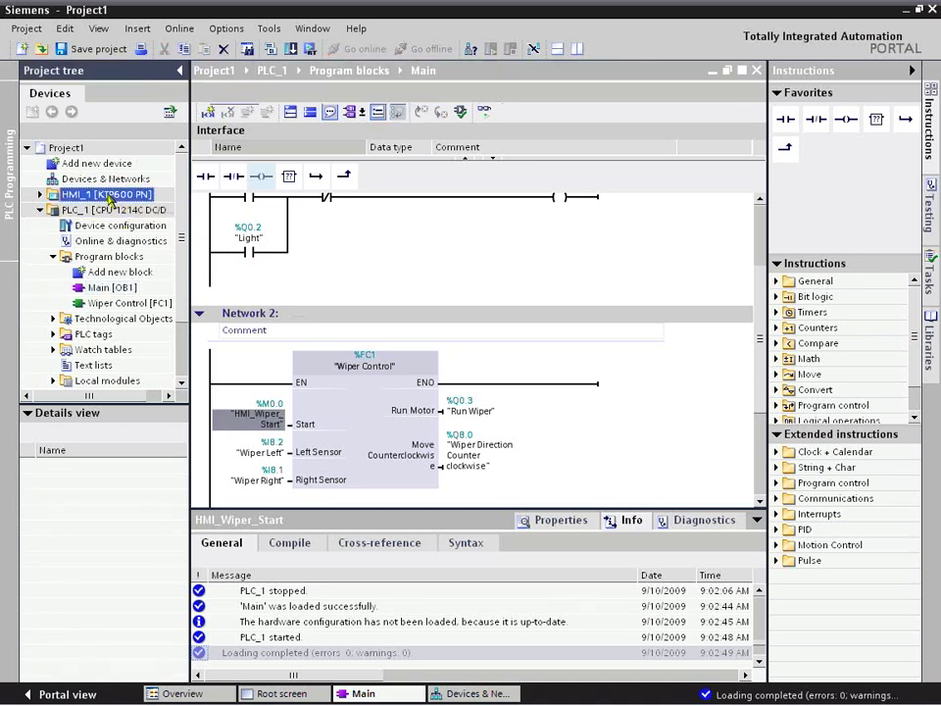
pyautogui.click(309, 48)
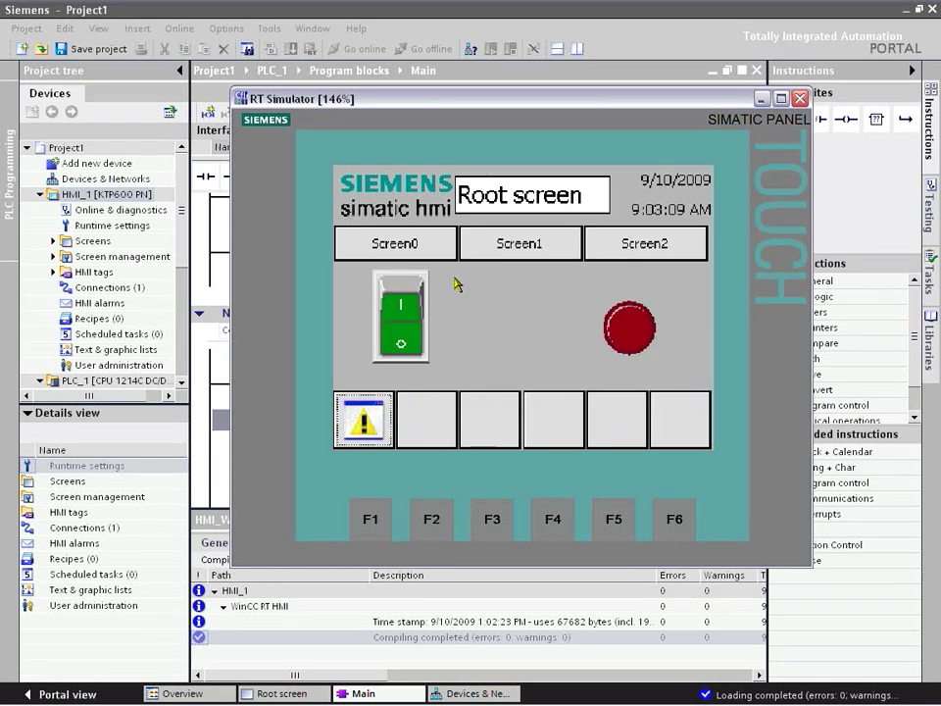
pyautogui.click(407, 305)
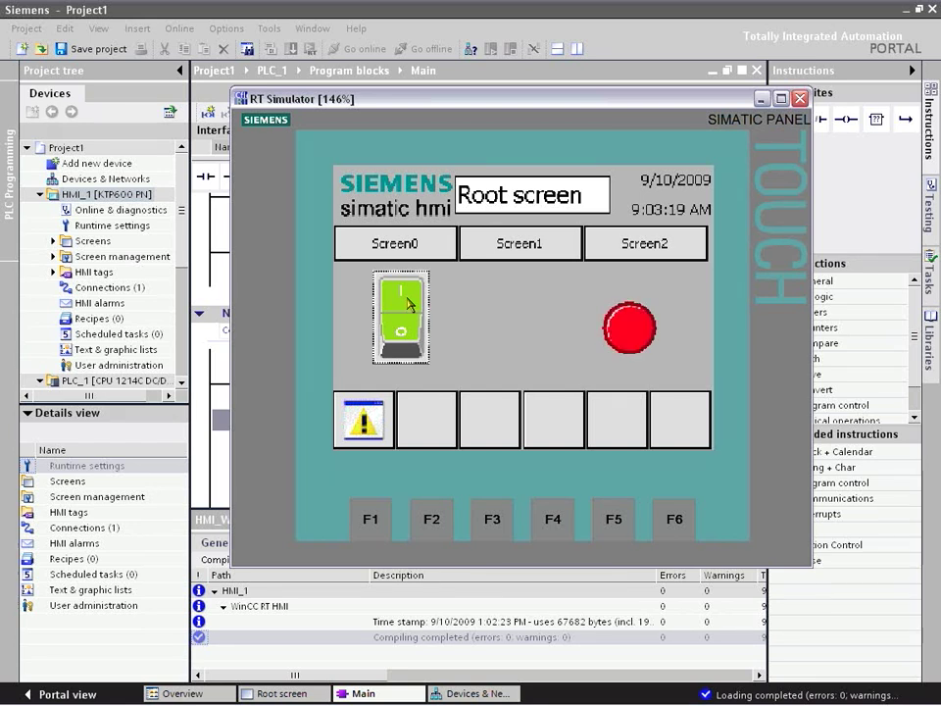
pyautogui.click(398, 327)
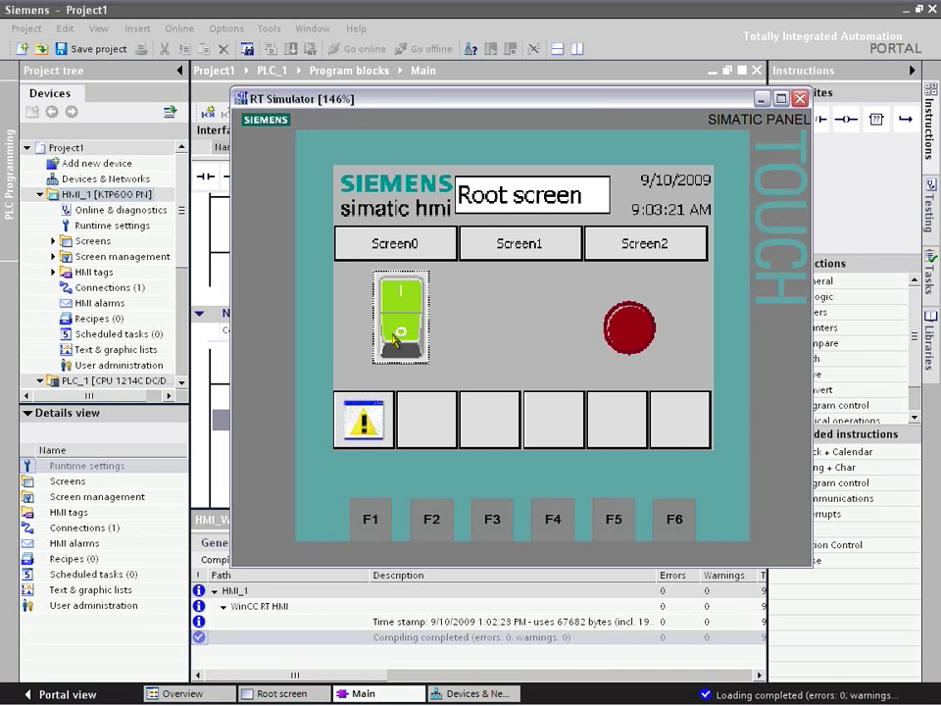